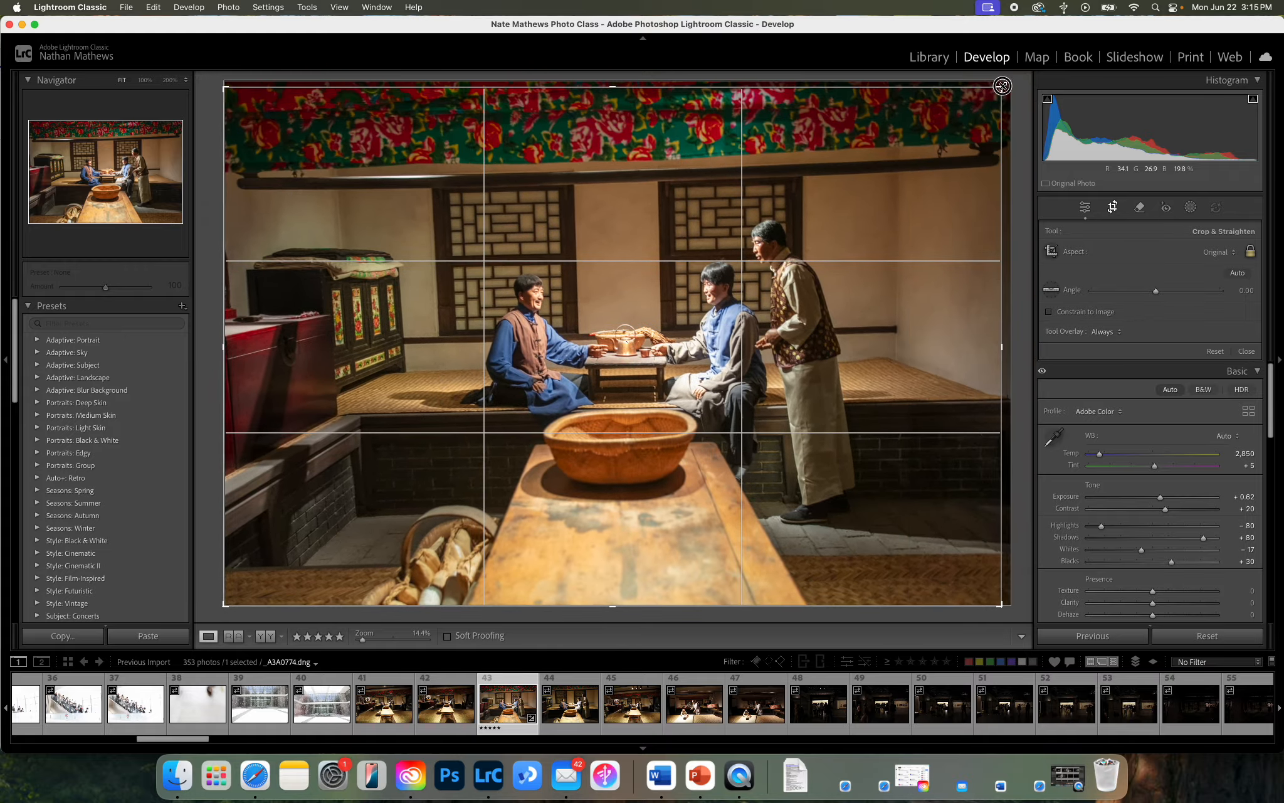
# Try a freeform crop with the aspect ratio unlocked and return the crop to the Original aspect ratio.
pyautogui.click(1251, 253)
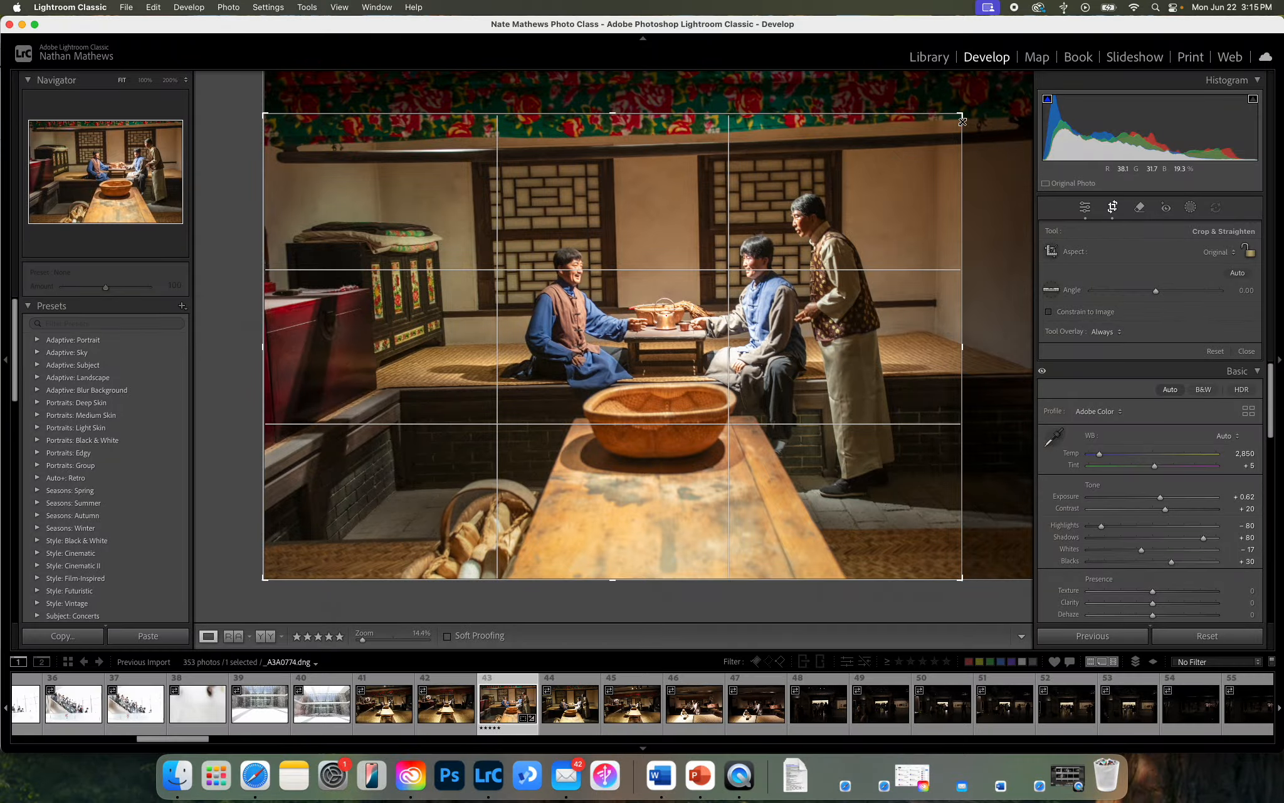
pyautogui.moveTo(963, 121)
pyautogui.mouseDown()
pyautogui.moveTo(919, 131)
pyautogui.moveTo(1022, 111)
pyautogui.moveTo(962, 116)
pyautogui.mouseUp()
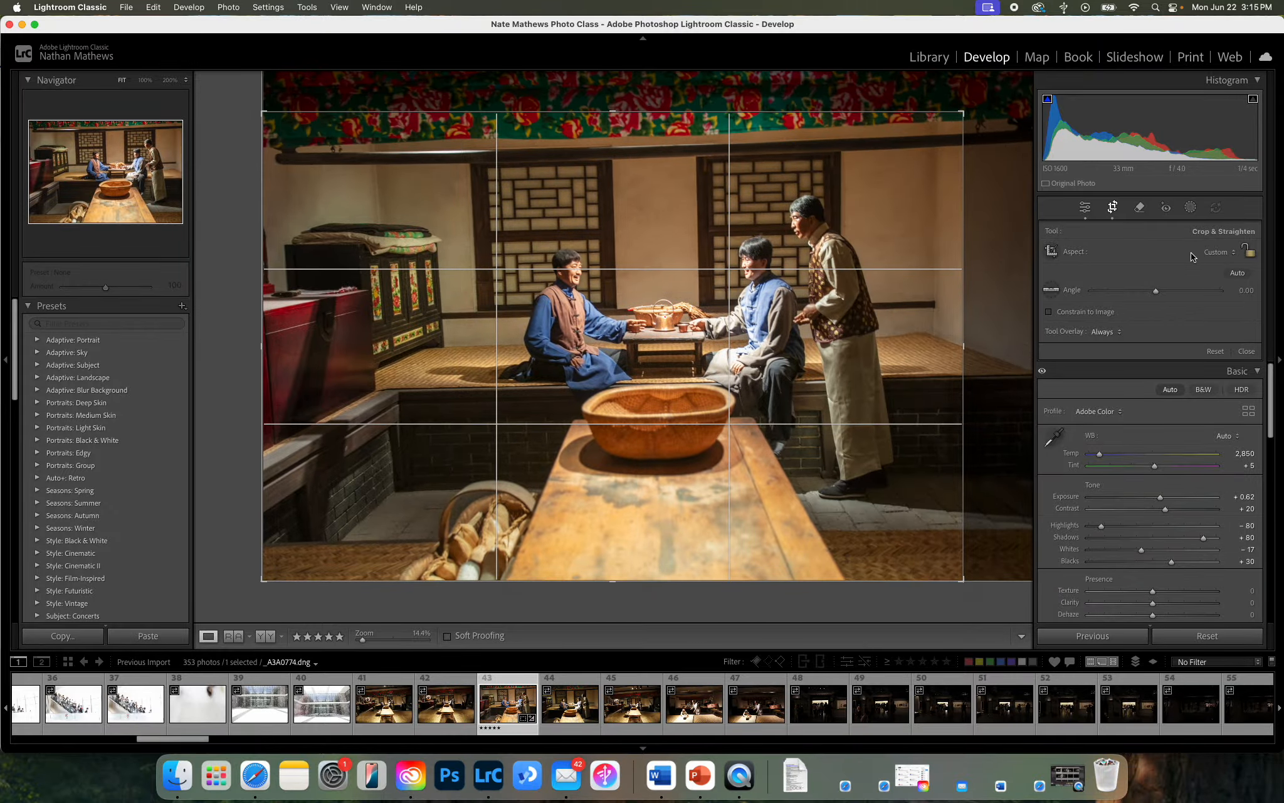
pyautogui.click(1216, 254)
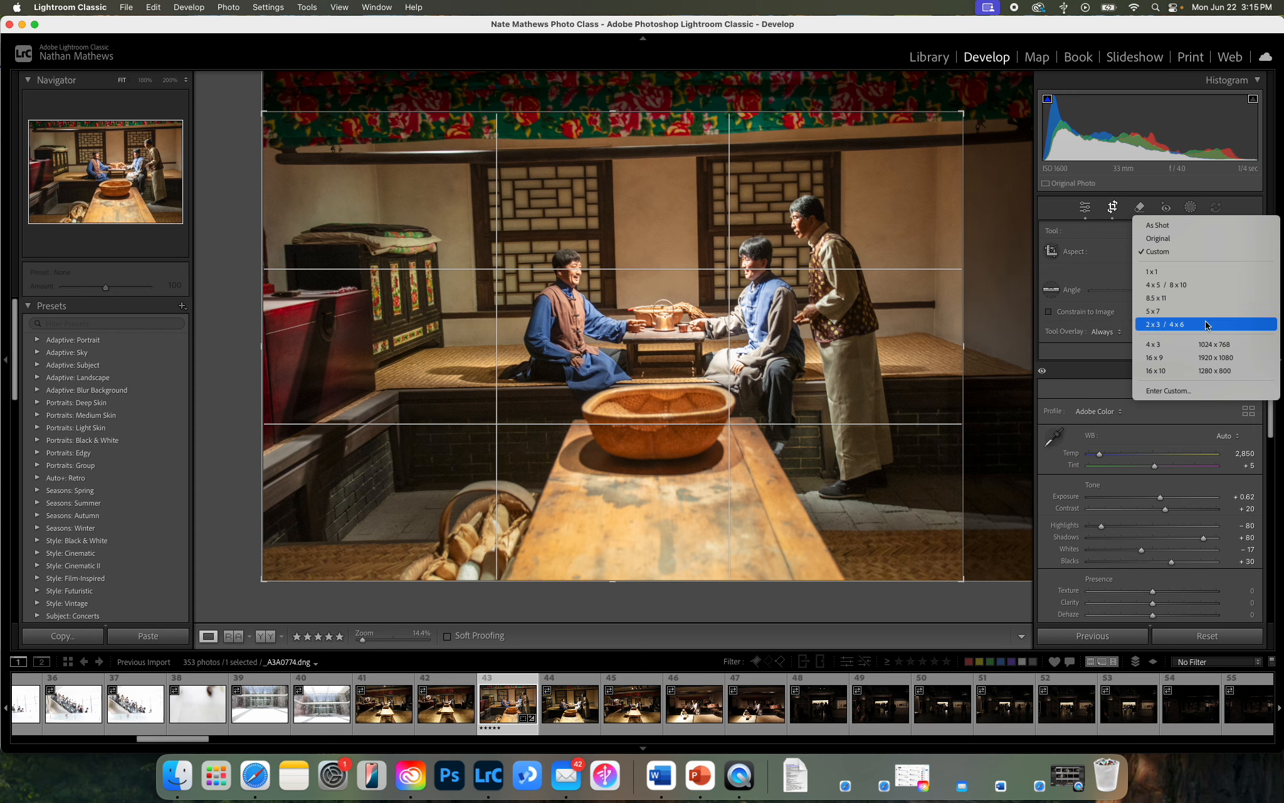
pyautogui.click(1080, 246)
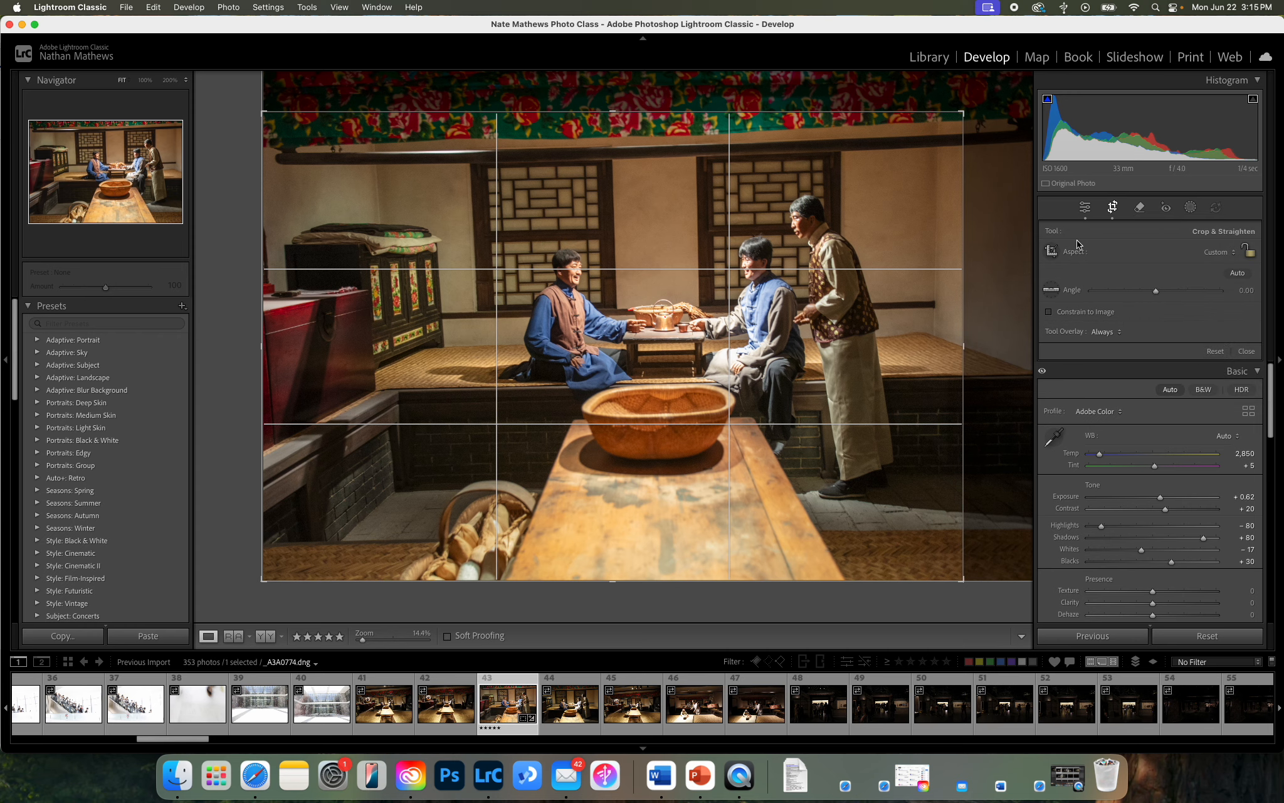
pyautogui.click(1228, 252)
pyautogui.click(1212, 239)
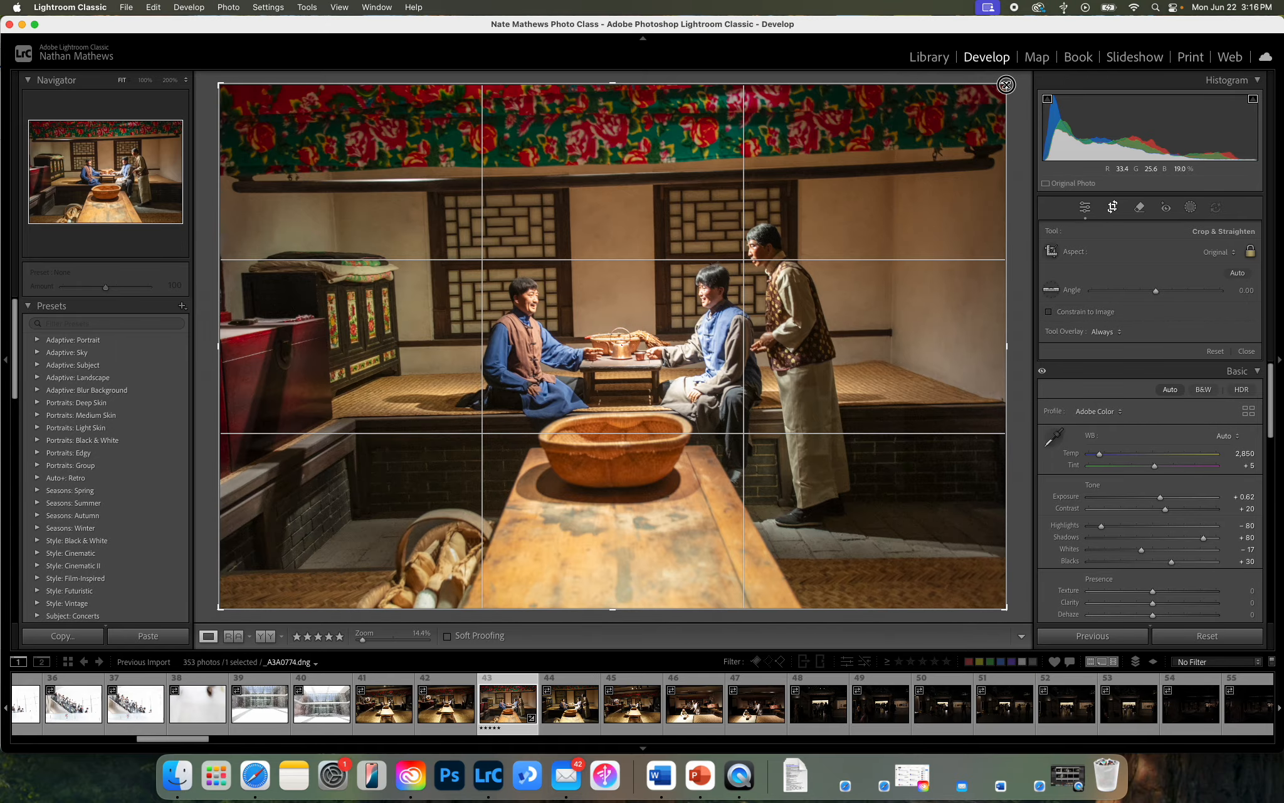
# Crop the photo at its original proportions and reposition it so the frame closes in on the three men and the table.
pyautogui.moveTo(1006, 84); pyautogui.dragTo(949, 132)
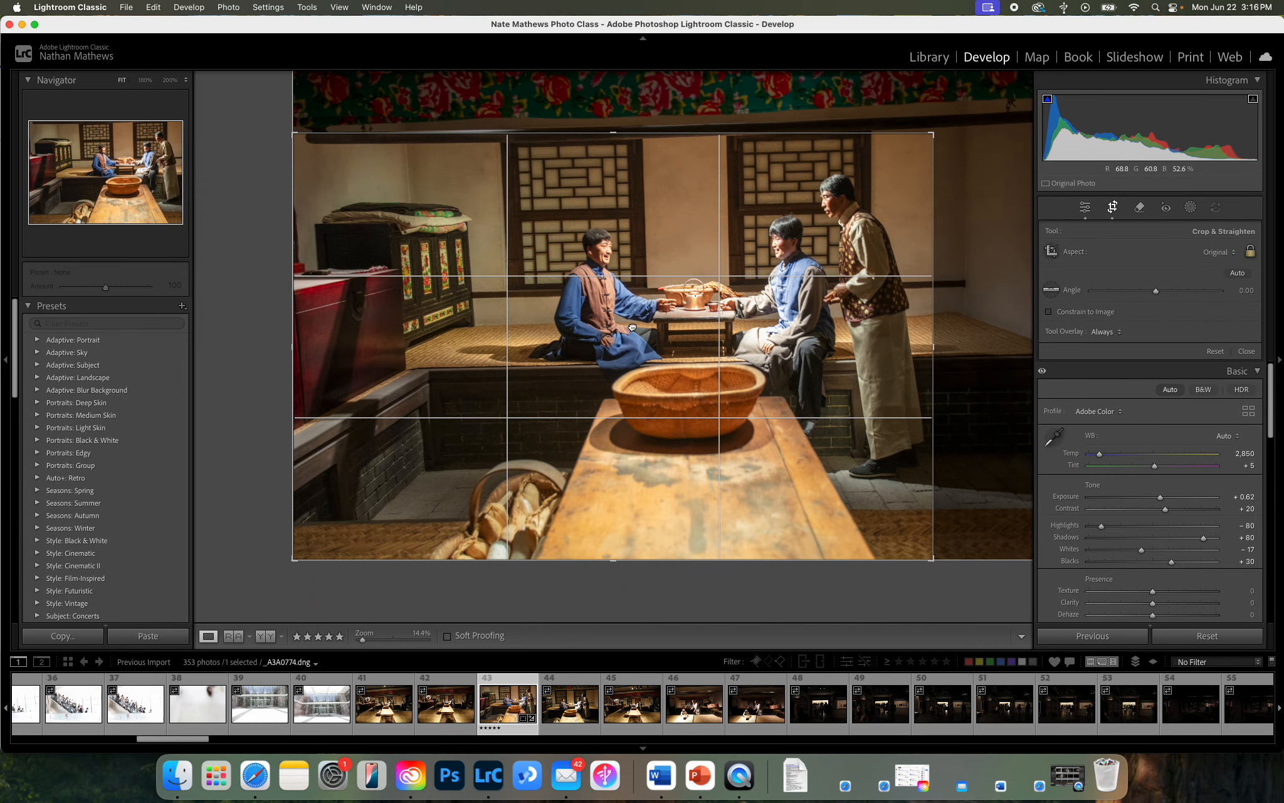
pyautogui.moveTo(632, 327); pyautogui.dragTo(540, 363)
pyautogui.moveTo(933, 133); pyautogui.dragTo(895, 159)
pyautogui.moveTo(839, 282); pyautogui.dragTo(815, 311)
pyautogui.moveTo(885, 148); pyautogui.dragTo(888, 177)
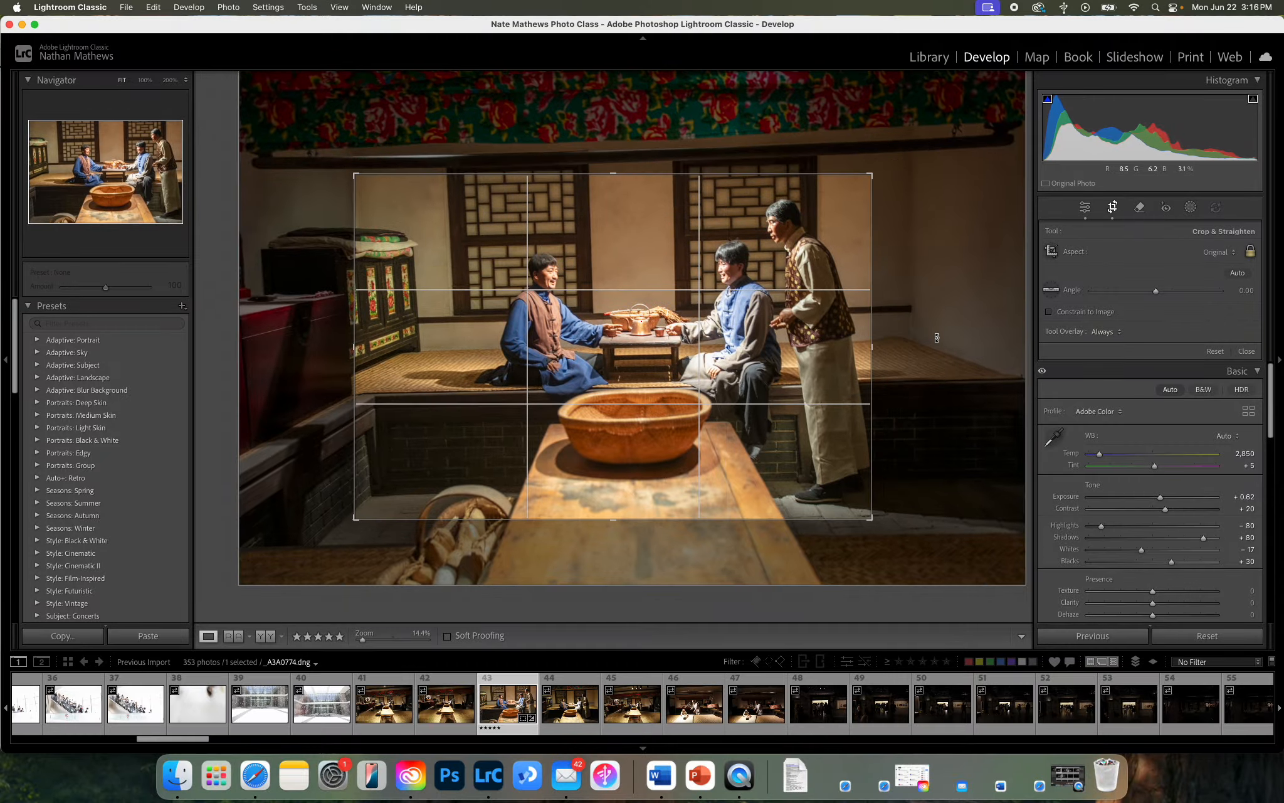
# Rotate the photo to about -2.75° and straighten it along the wooden ceiling beam with the Straighten tool.
pyautogui.moveTo(890, 149)
pyautogui.mouseDown()
pyautogui.moveTo(952, 171)
pyautogui.moveTo(835, 137)
pyautogui.moveTo(871, 146)
pyautogui.mouseUp()
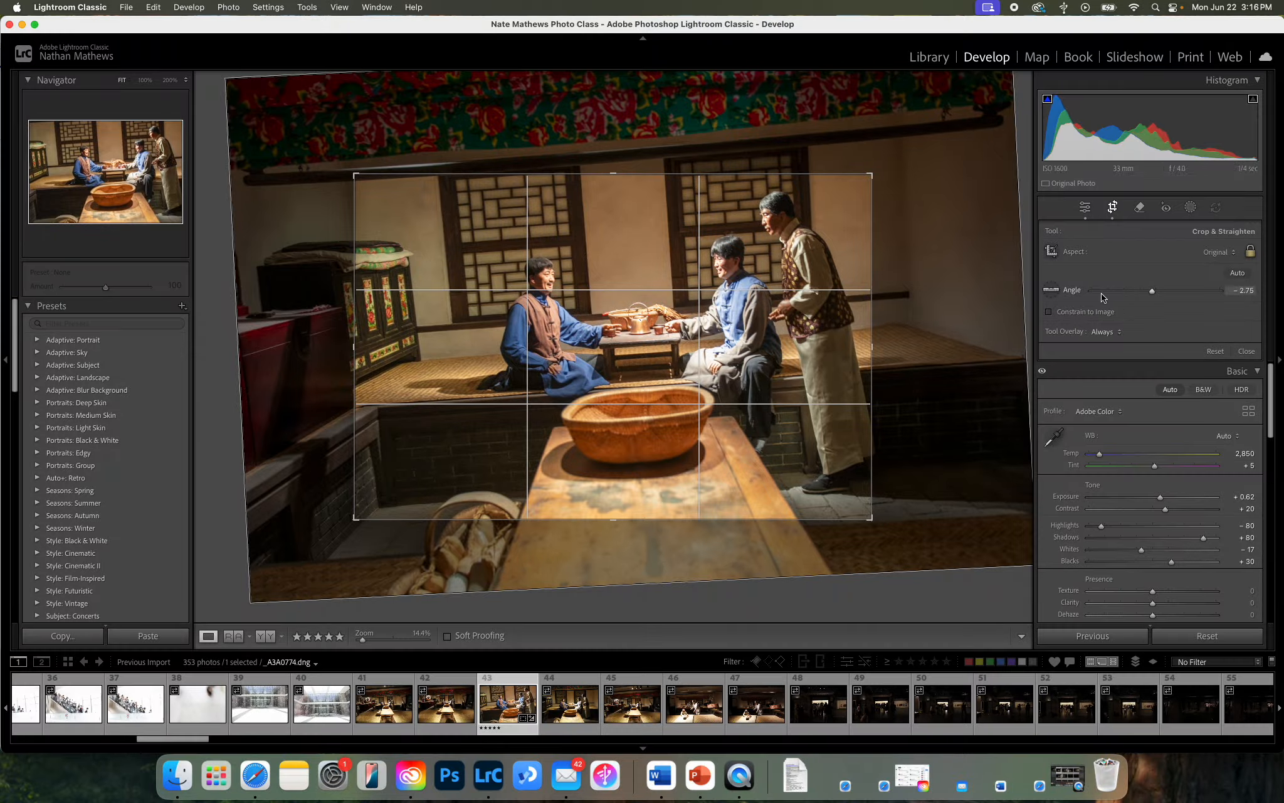
pyautogui.click(1051, 292)
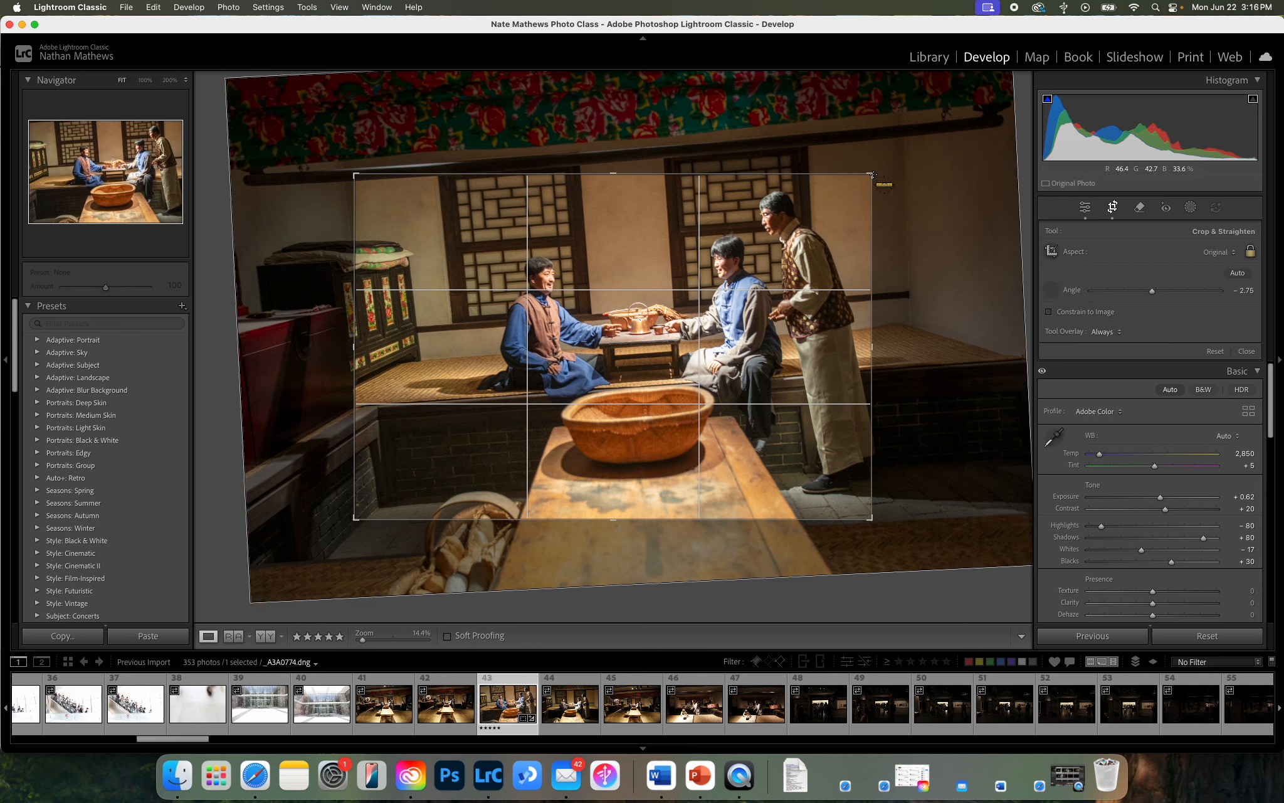
pyautogui.moveTo(862, 141); pyautogui.dragTo(309, 182)
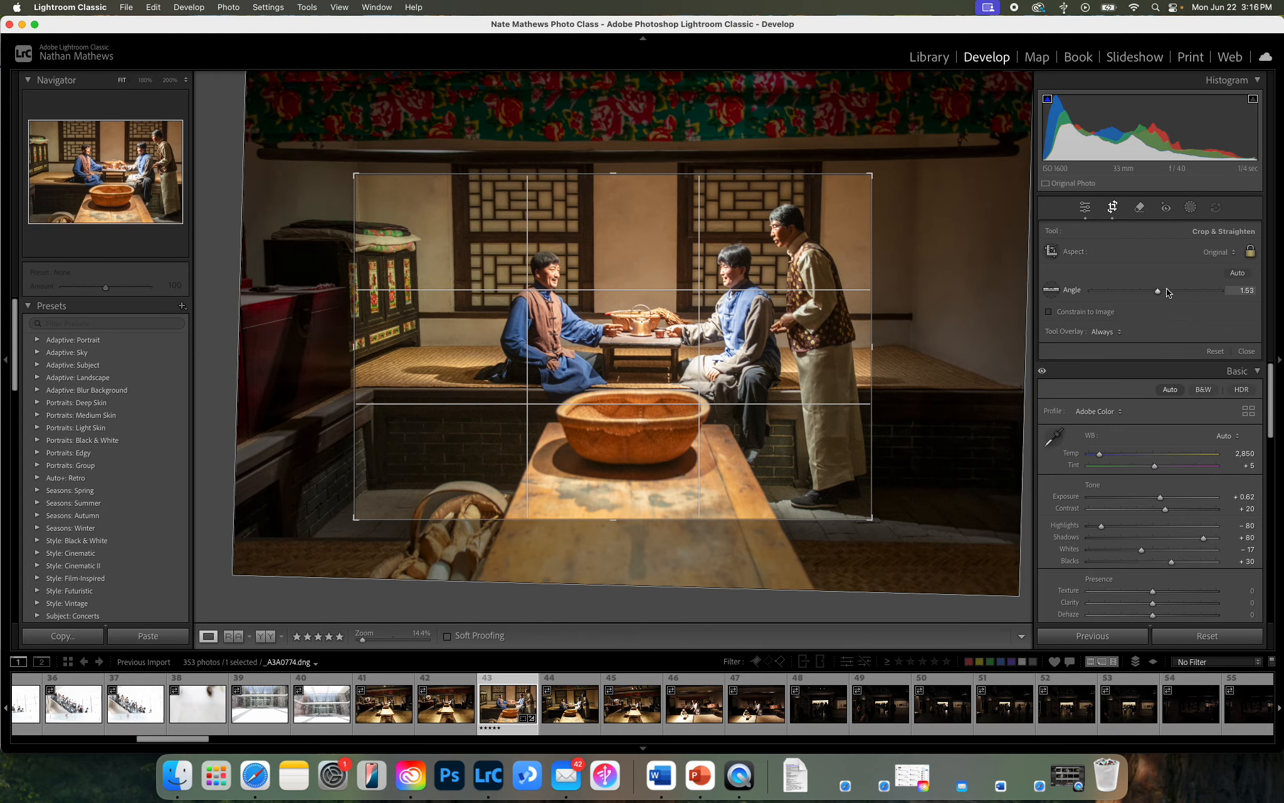
# Level the photo automatically and widen the crop slightly around the three men, leaving more room at the edges.
pyautogui.click(1237, 274)
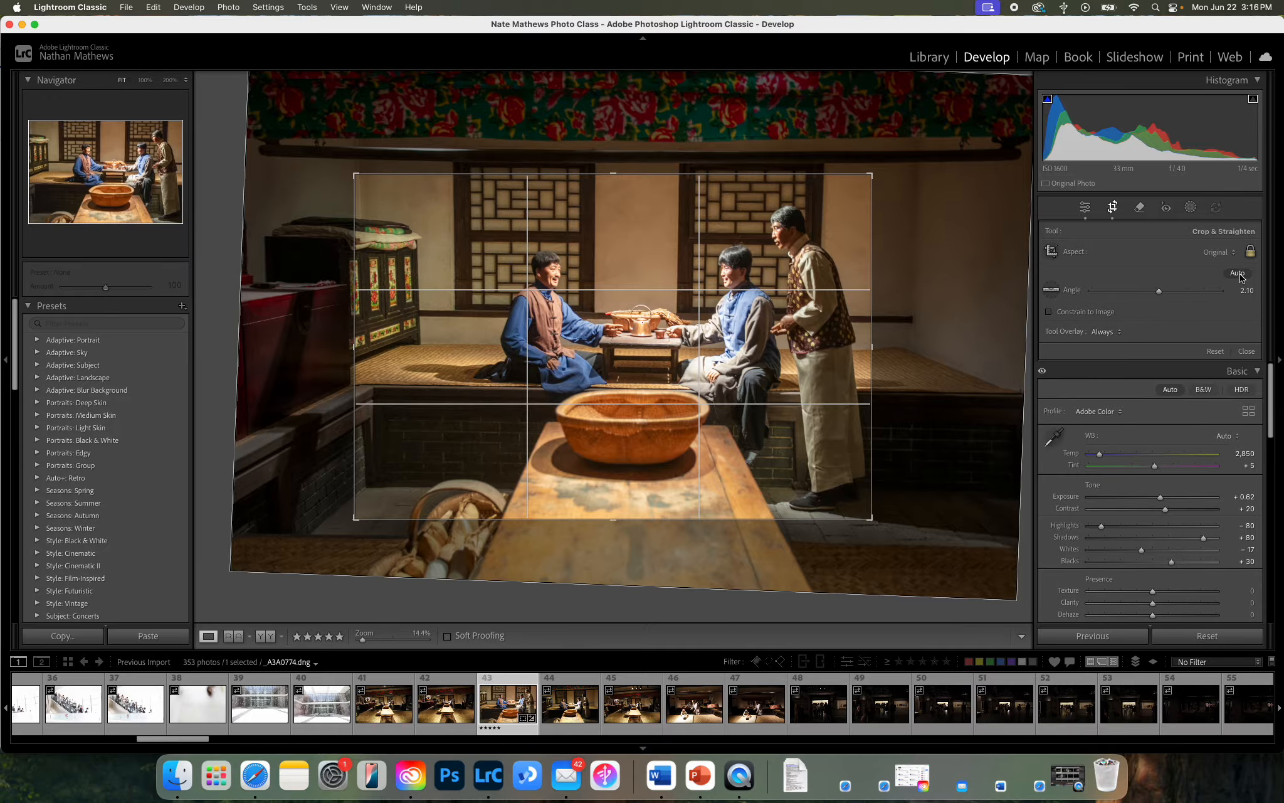
pyautogui.click(1246, 352)
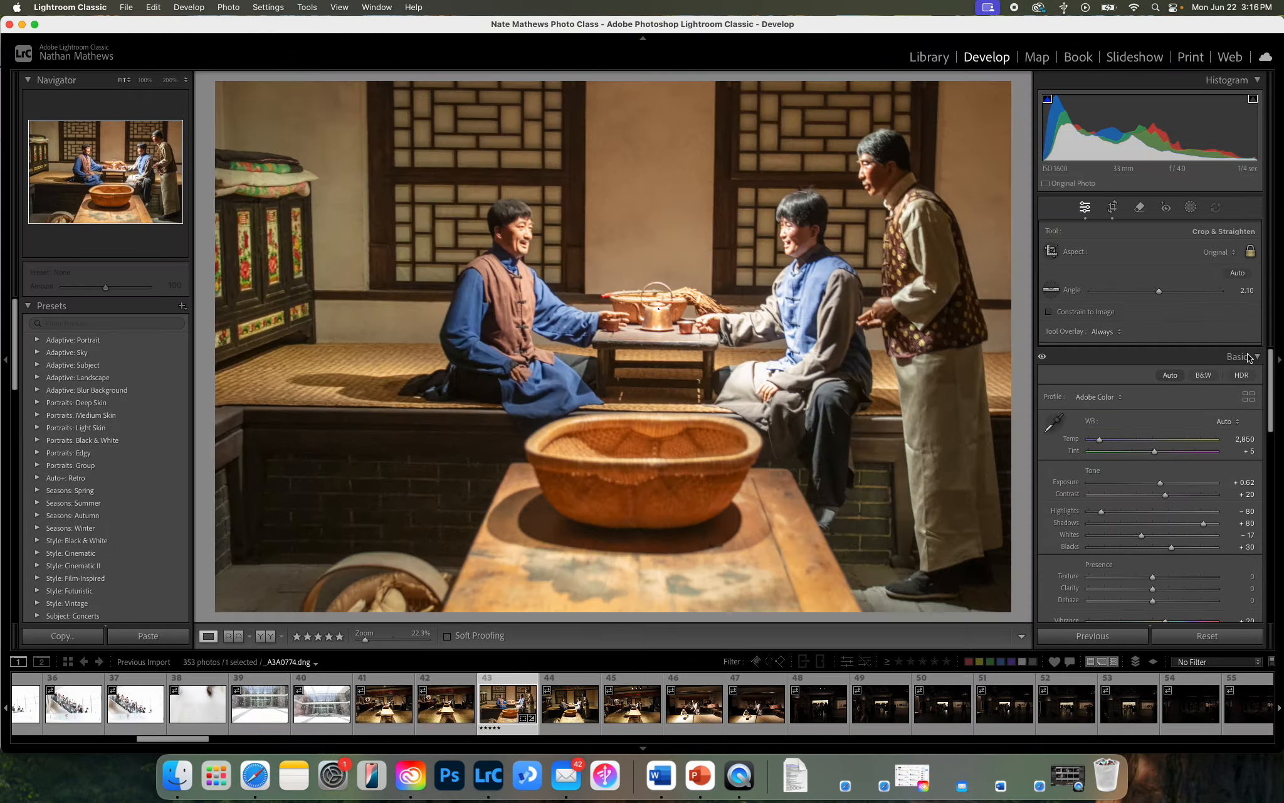
pyautogui.click(1112, 208)
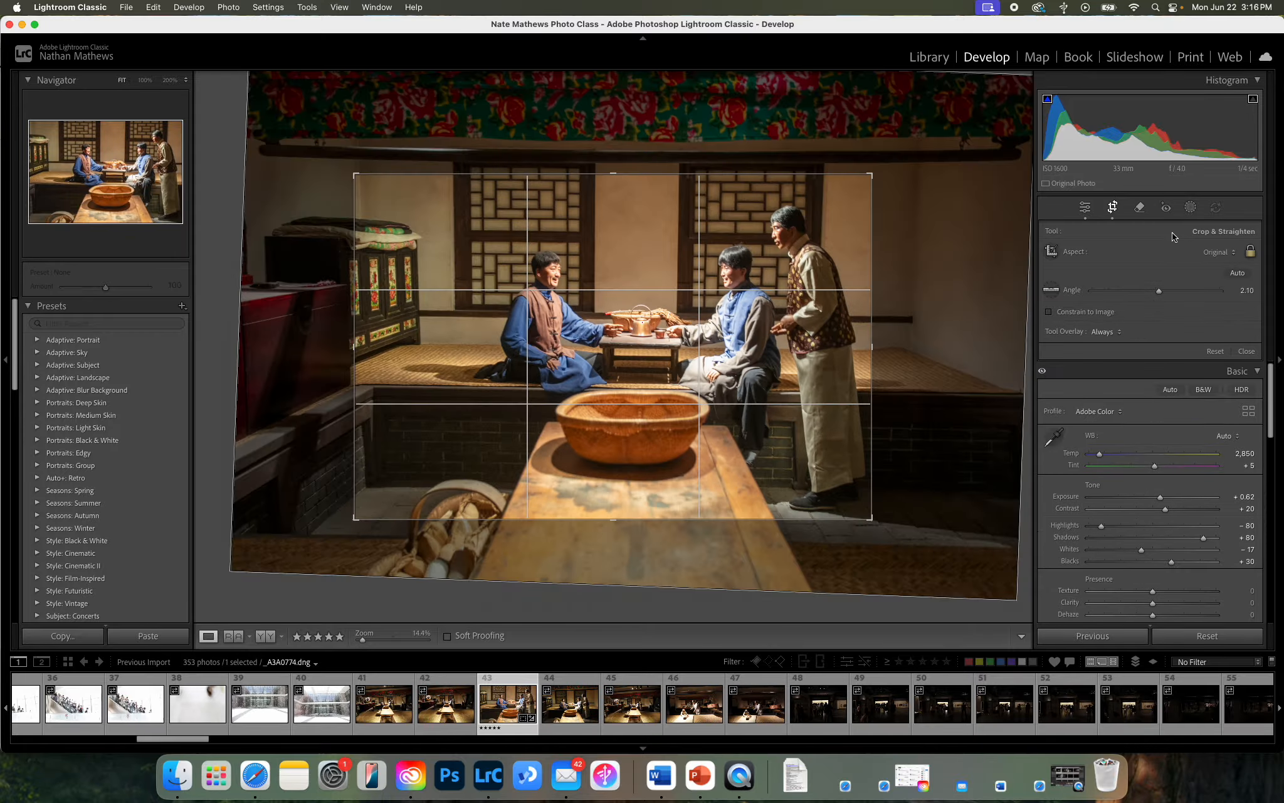
pyautogui.moveTo(870, 174); pyautogui.dragTo(896, 156)
pyautogui.moveTo(769, 293); pyautogui.dragTo(791, 275)
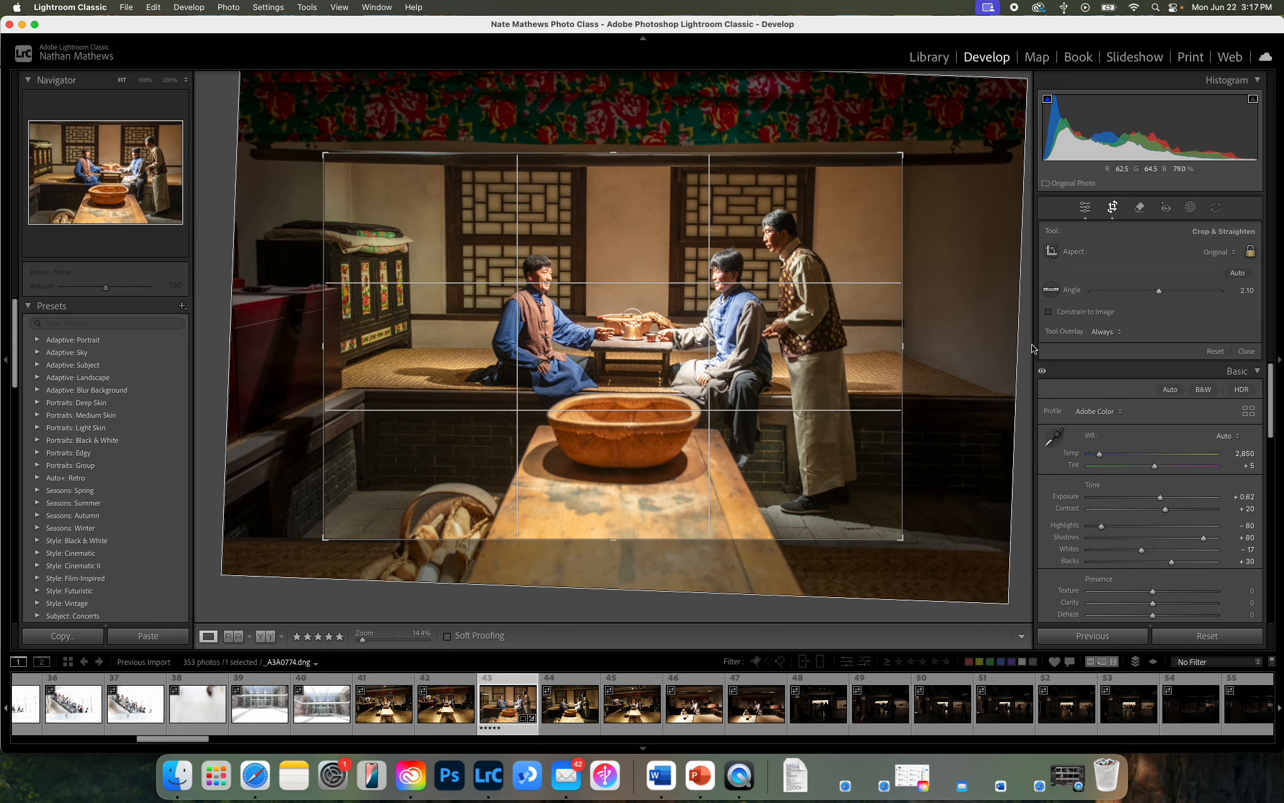
pyautogui.click(1246, 351)
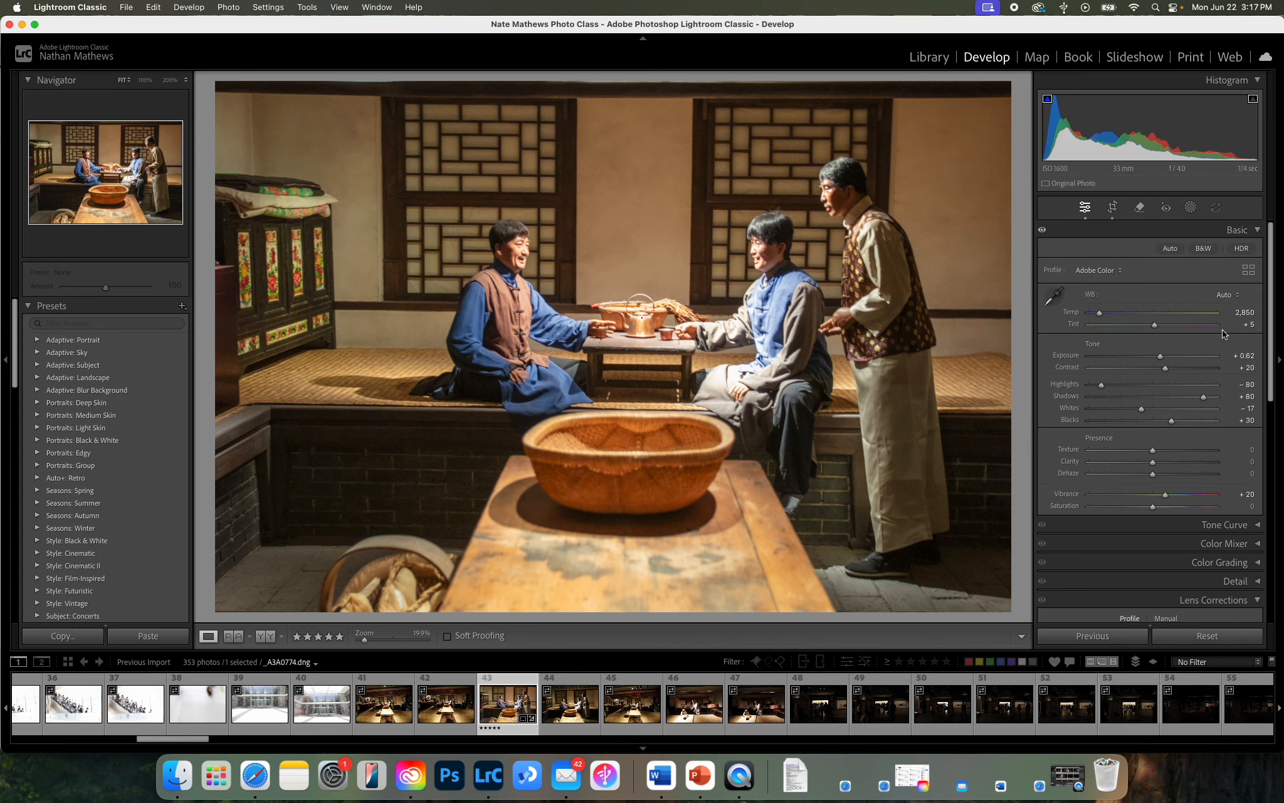
# Remove the round basket on the floor beside the table using generative AI with a size 10 brush.
pyautogui.click(1141, 209)
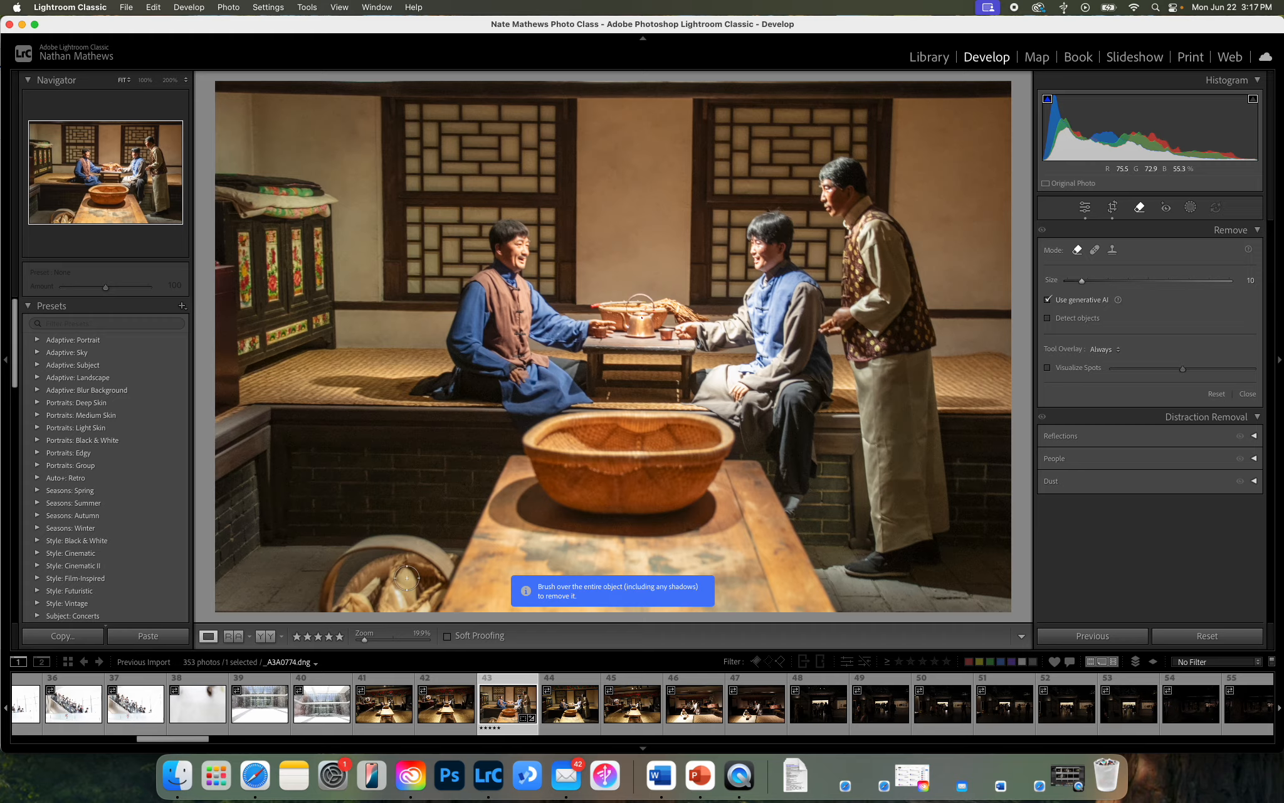
pyautogui.moveTo(456, 543)
pyautogui.mouseDown()
pyautogui.moveTo(420, 619)
pyautogui.moveTo(332, 610)
pyautogui.moveTo(324, 590)
pyautogui.moveTo(324, 610)
pyautogui.moveTo(325, 576)
pyautogui.moveTo(354, 543)
pyautogui.moveTo(434, 539)
pyautogui.moveTo(443, 554)
pyautogui.moveTo(398, 612)
pyautogui.moveTo(342, 594)
pyautogui.moveTo(346, 572)
pyautogui.moveTo(396, 544)
pyautogui.moveTo(430, 549)
pyautogui.moveTo(389, 598)
pyautogui.moveTo(401, 565)
pyautogui.moveTo(361, 592)
pyautogui.moveTo(377, 562)
pyautogui.mouseUp()
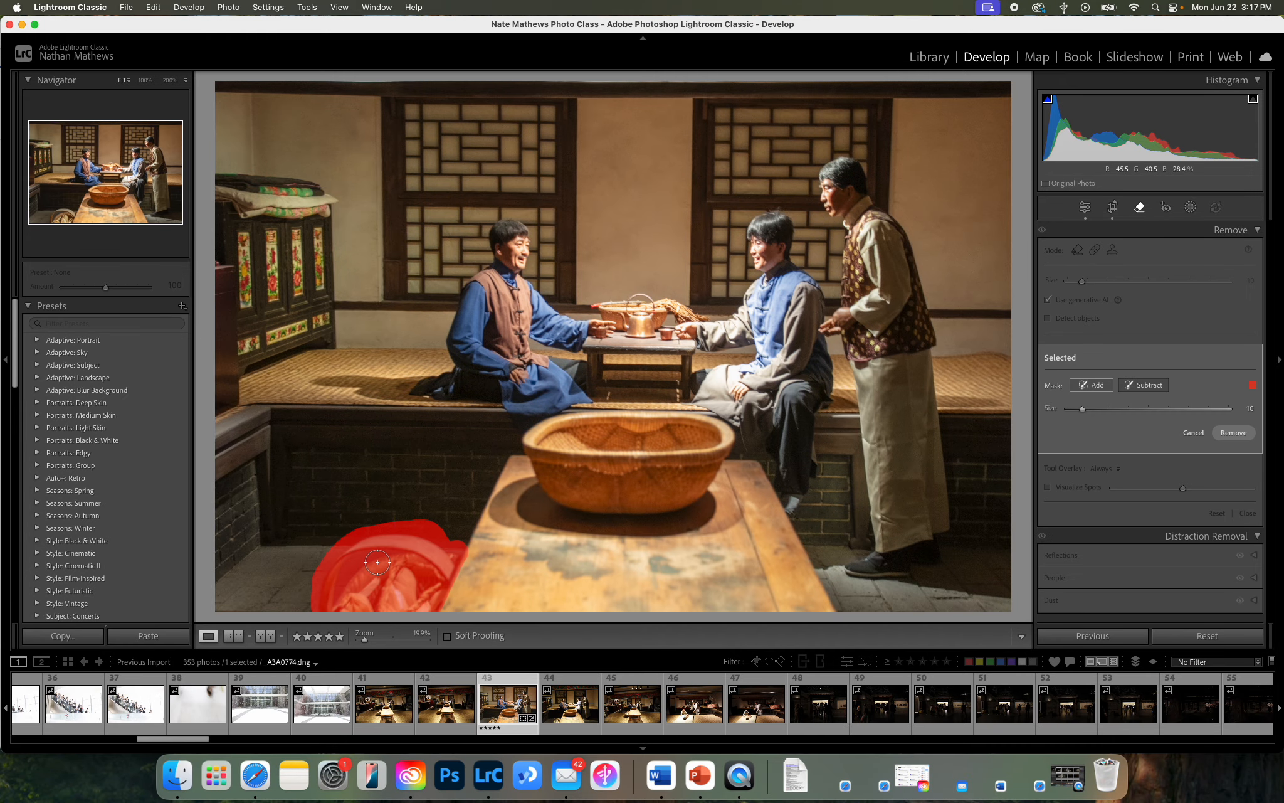
pyautogui.click(1232, 434)
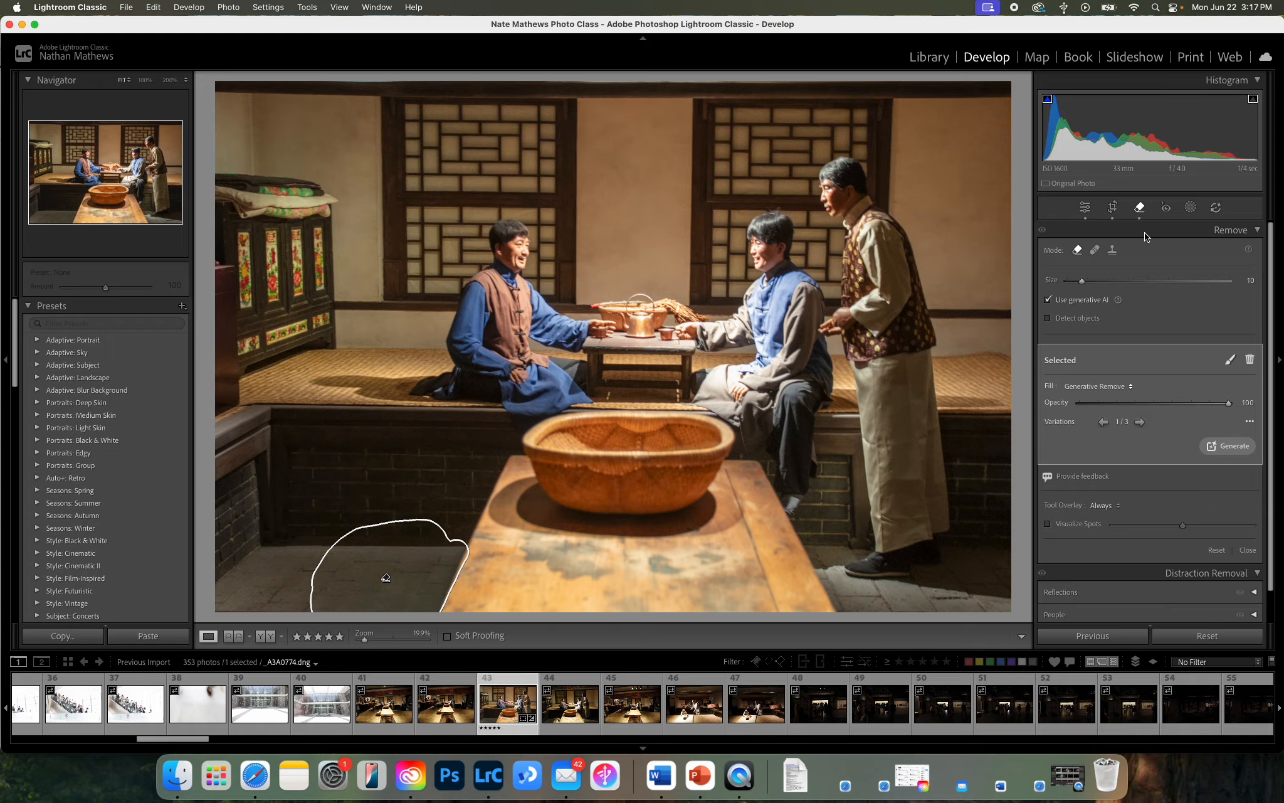
pyautogui.click(1139, 207)
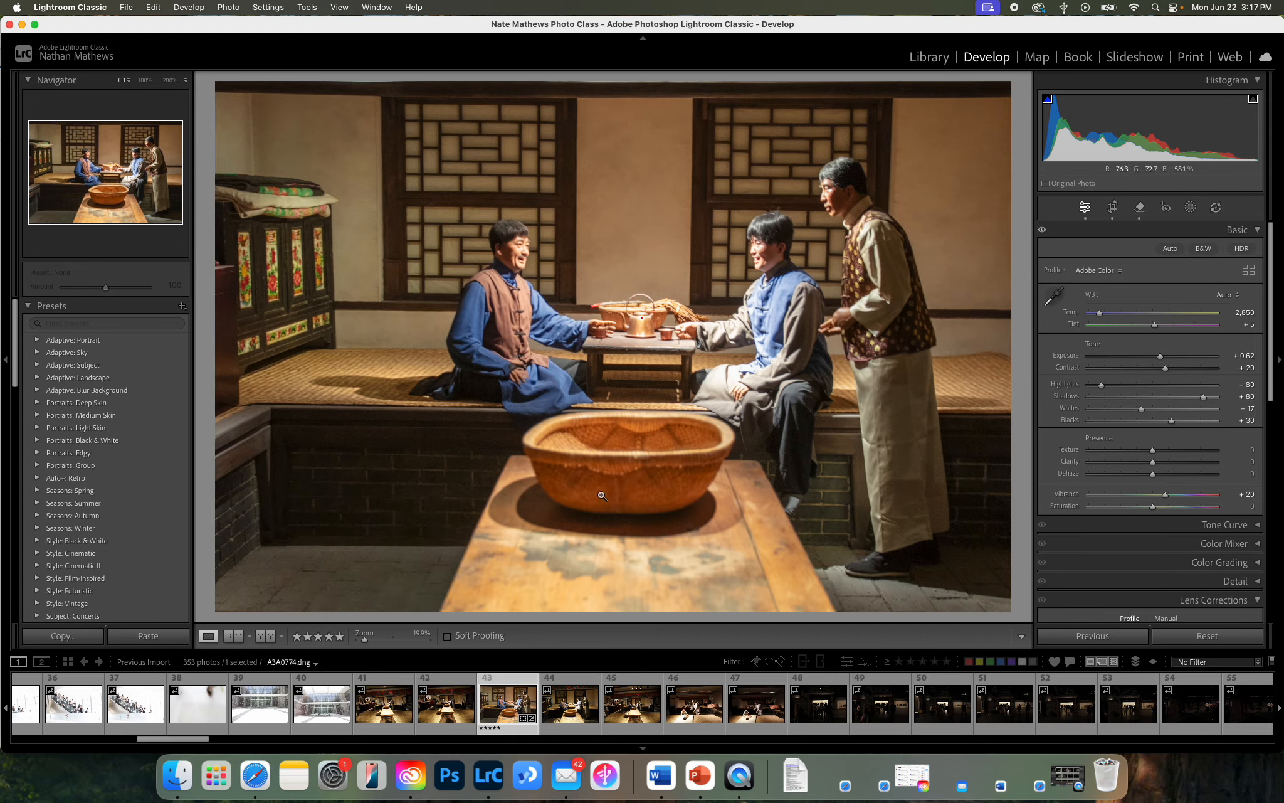
# Compare the generated variations for the removed floor basket and switch to a different one.
pyautogui.click(1140, 207)
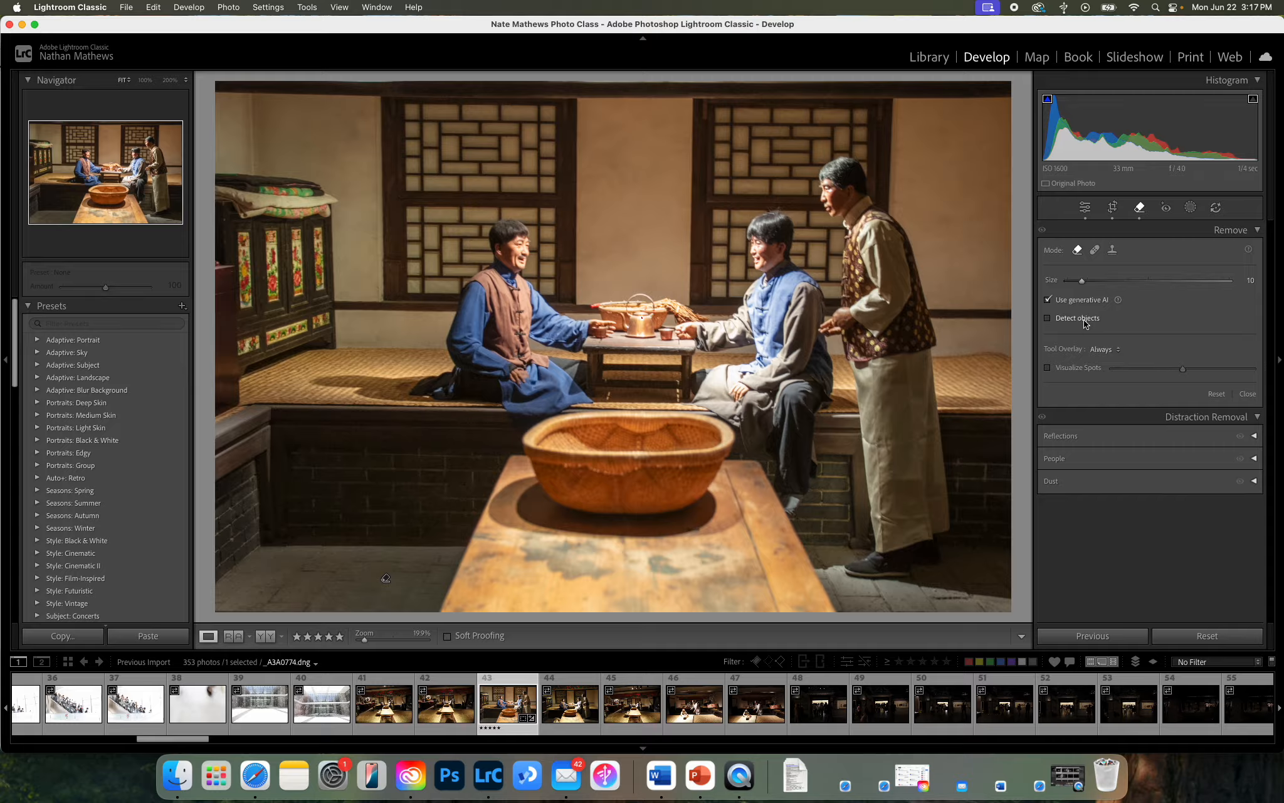
pyautogui.moveTo(383, 586); pyautogui.dragTo(384, 577)
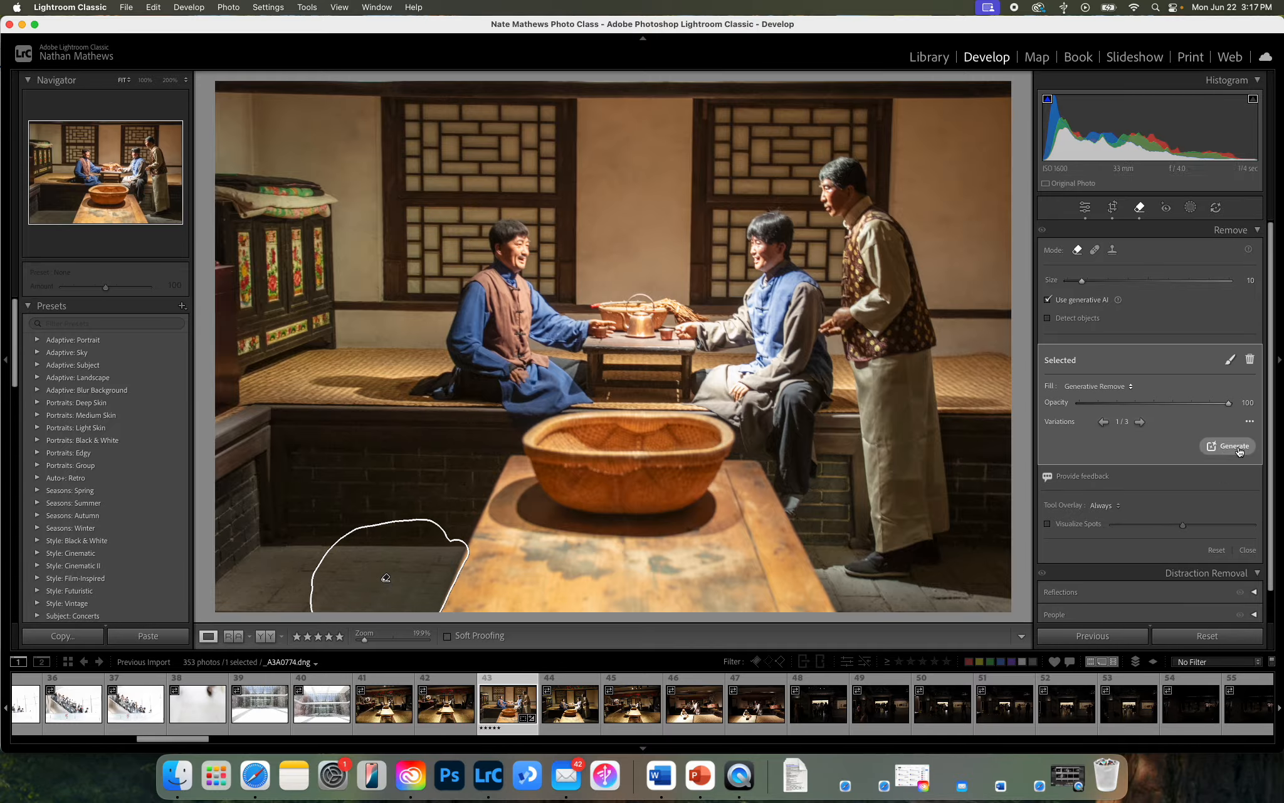
pyautogui.click(1140, 424)
pyautogui.click(1139, 424)
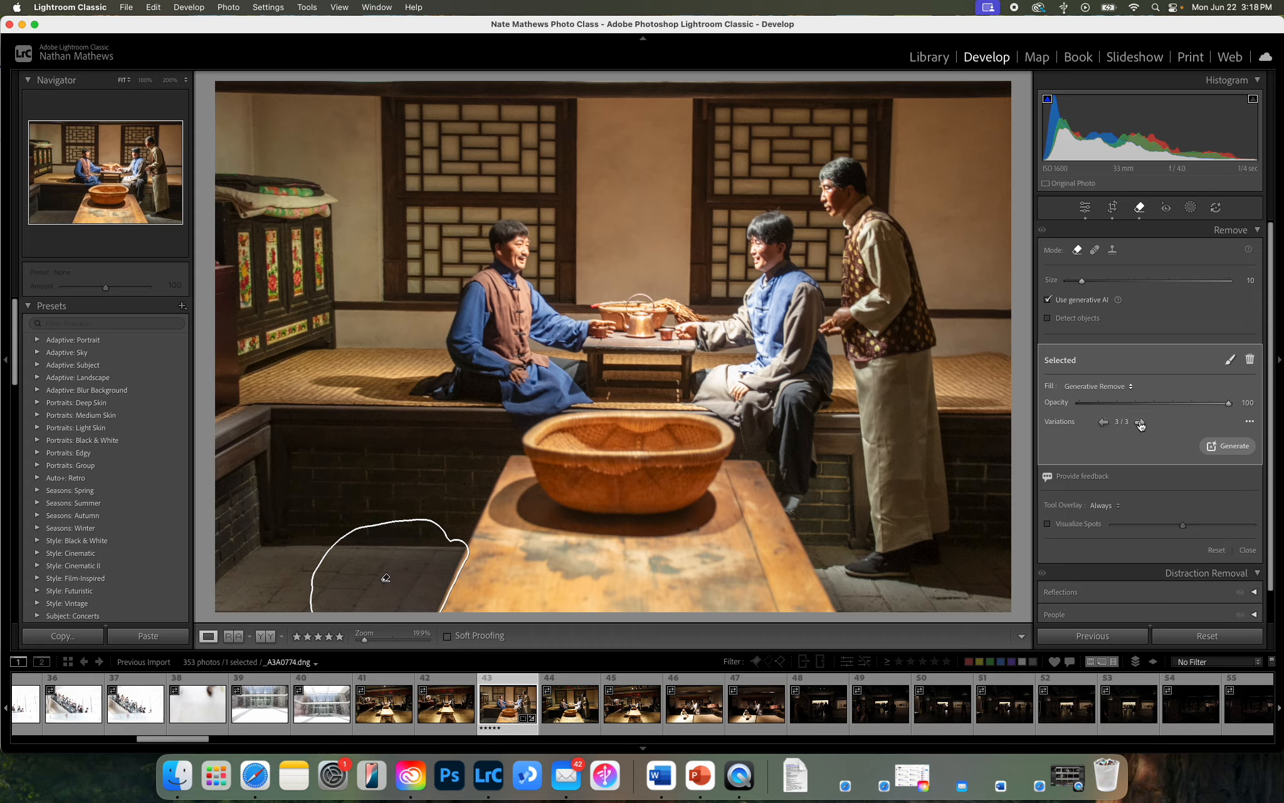
pyautogui.click(1102, 423)
pyautogui.click(1140, 209)
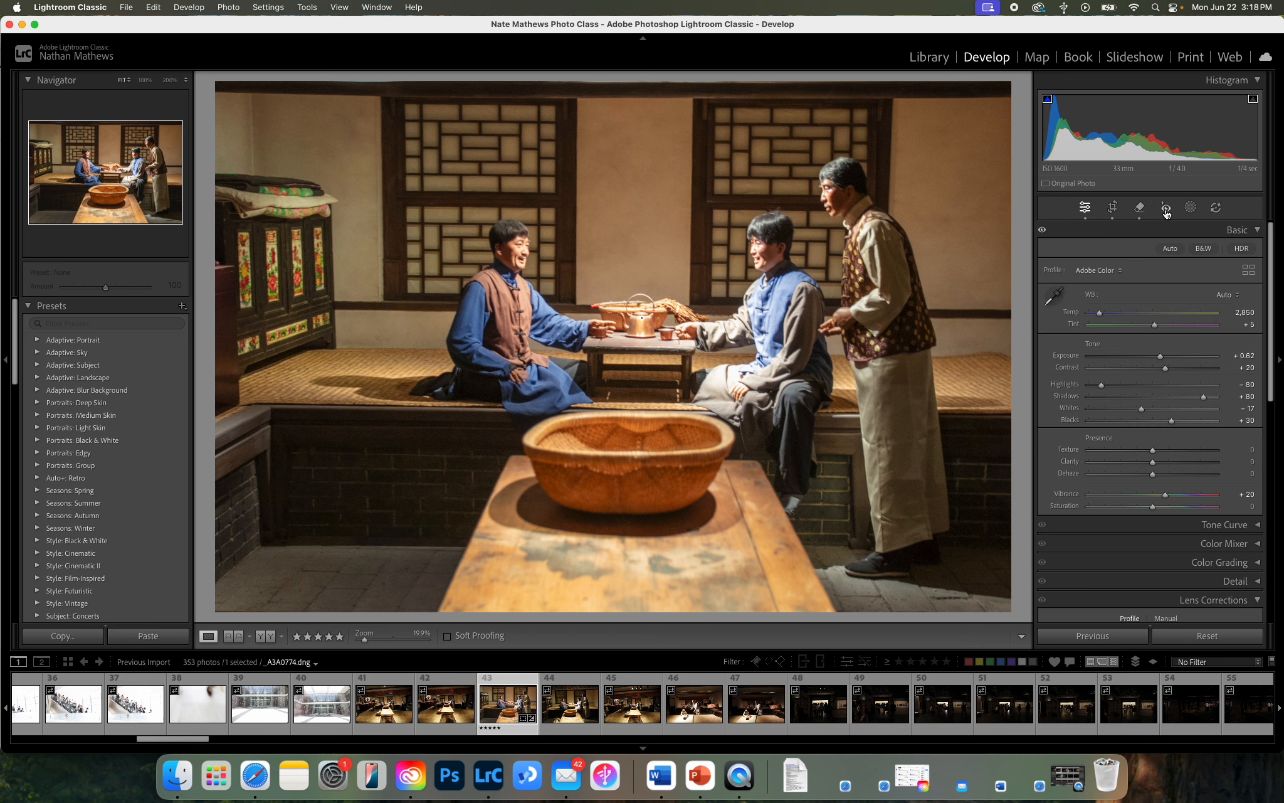
# Paint a brush mask over the large basket on the table and set its exposure to 0.20.
pyautogui.click(1165, 210)
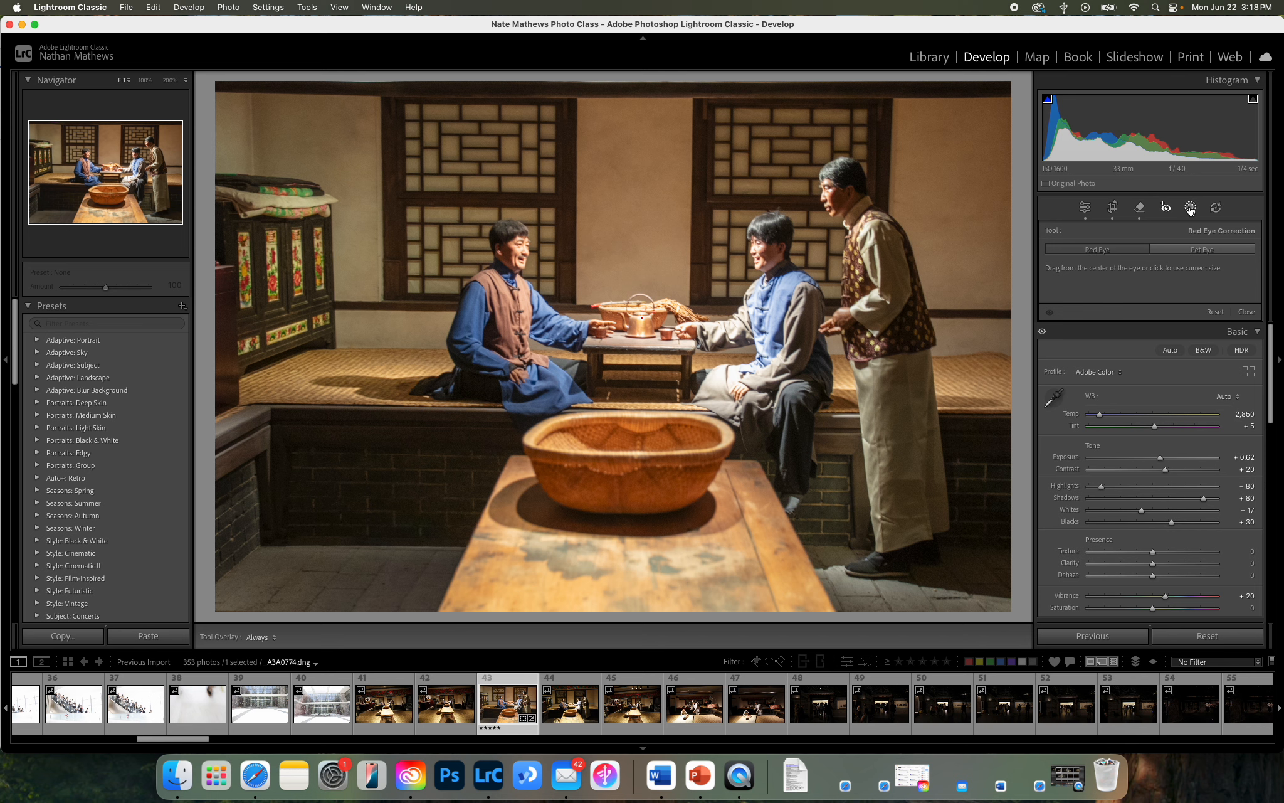
pyautogui.click(1190, 208)
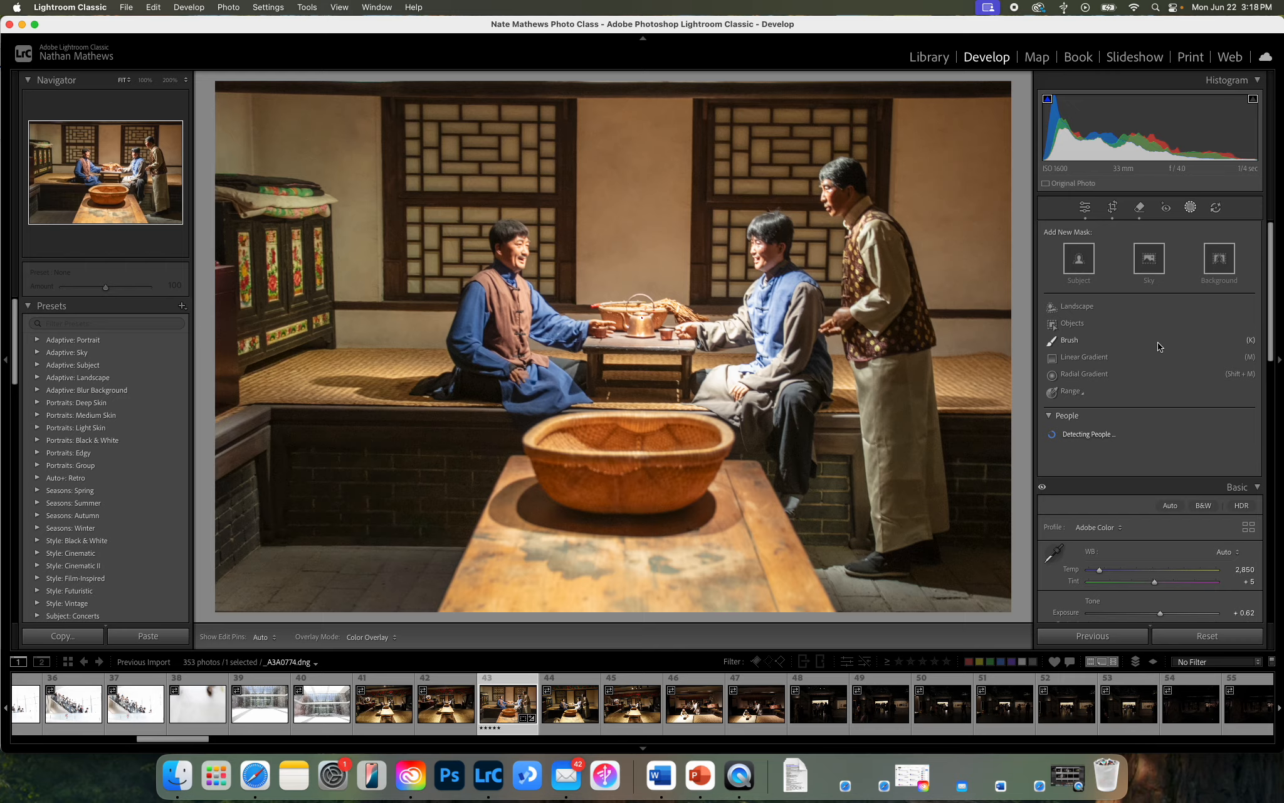
pyautogui.click(1065, 342)
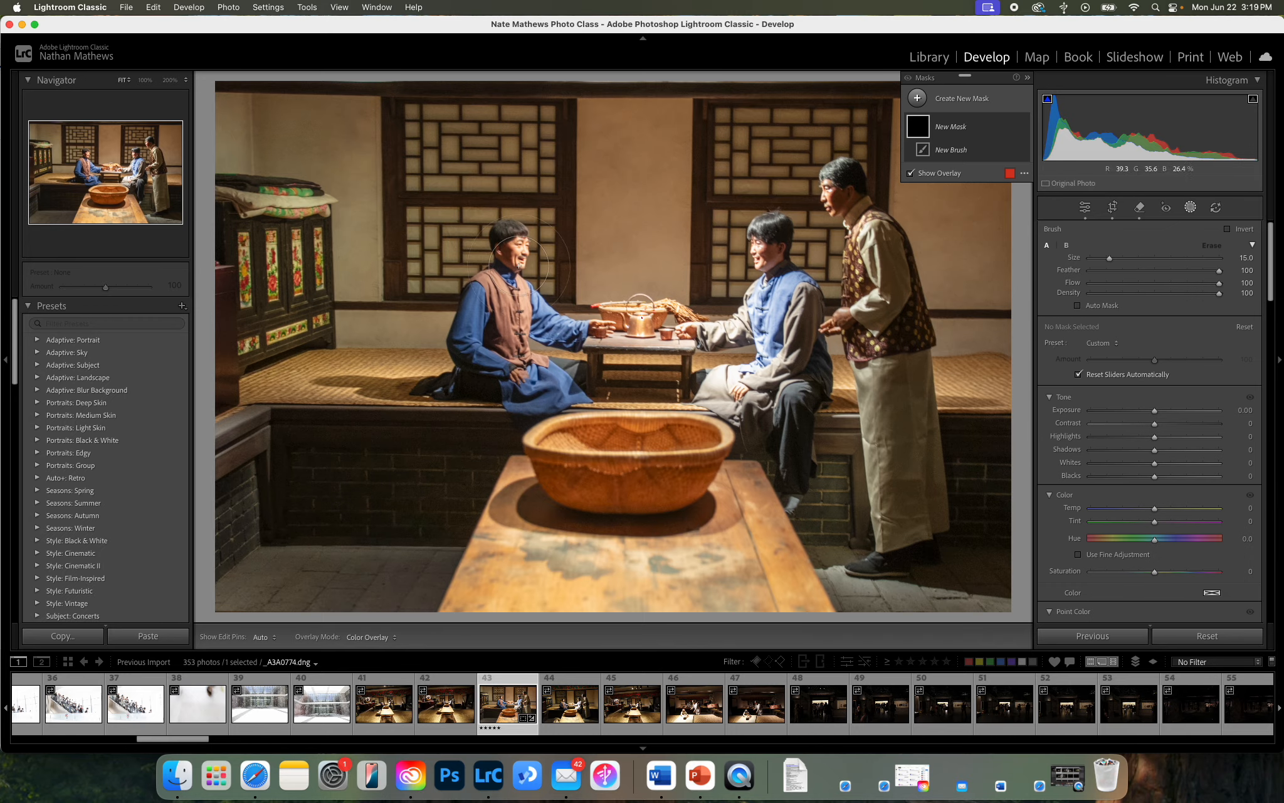
pyautogui.moveTo(560, 485)
pyautogui.mouseDown()
pyautogui.moveTo(664, 483)
pyautogui.moveTo(716, 459)
pyautogui.moveTo(701, 441)
pyautogui.moveTo(596, 435)
pyautogui.moveTo(550, 449)
pyautogui.moveTo(550, 477)
pyautogui.mouseUp()
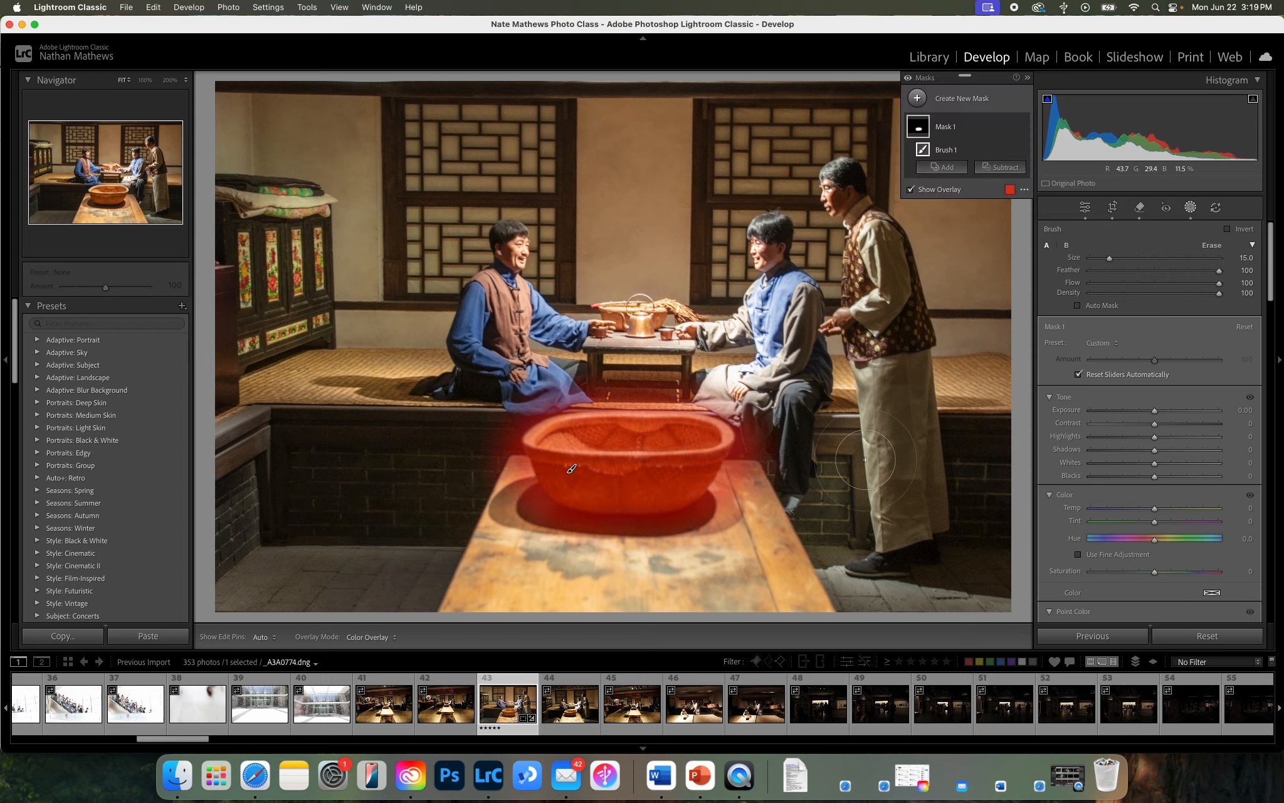
pyautogui.moveTo(1155, 411)
pyautogui.mouseDown()
pyautogui.moveTo(1181, 410)
pyautogui.moveTo(1124, 414)
pyautogui.moveTo(1171, 413)
pyautogui.moveTo(1158, 411)
pyautogui.mouseUp()
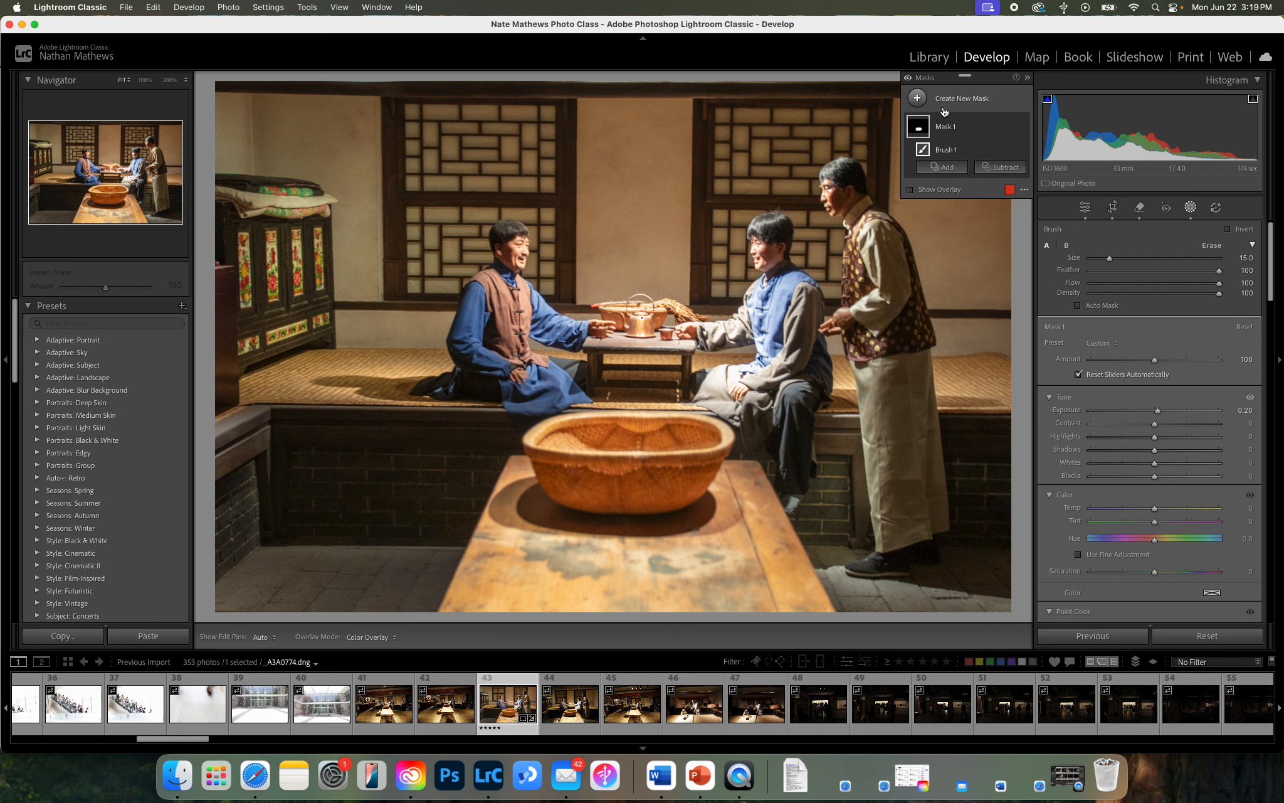
# Delete all masks from the photo.
pyautogui.click(1010, 127)
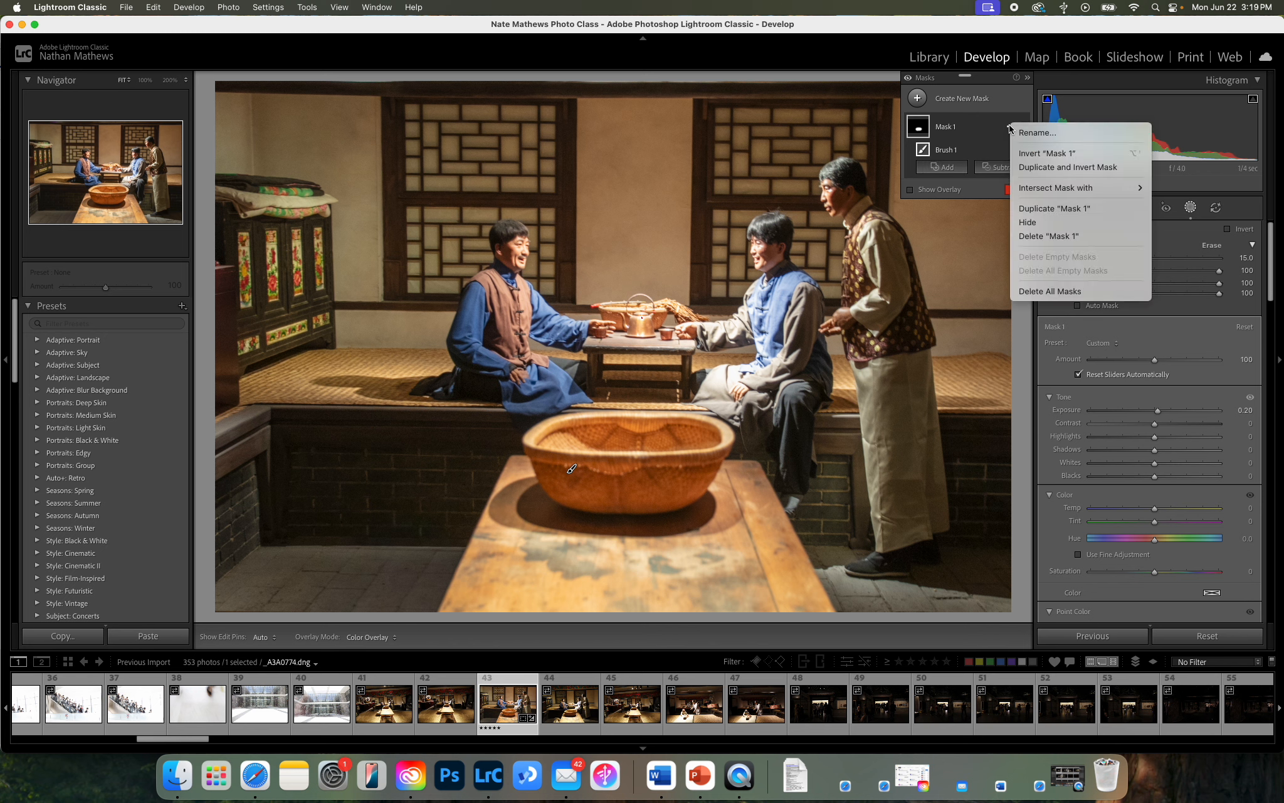
pyautogui.click(1066, 291)
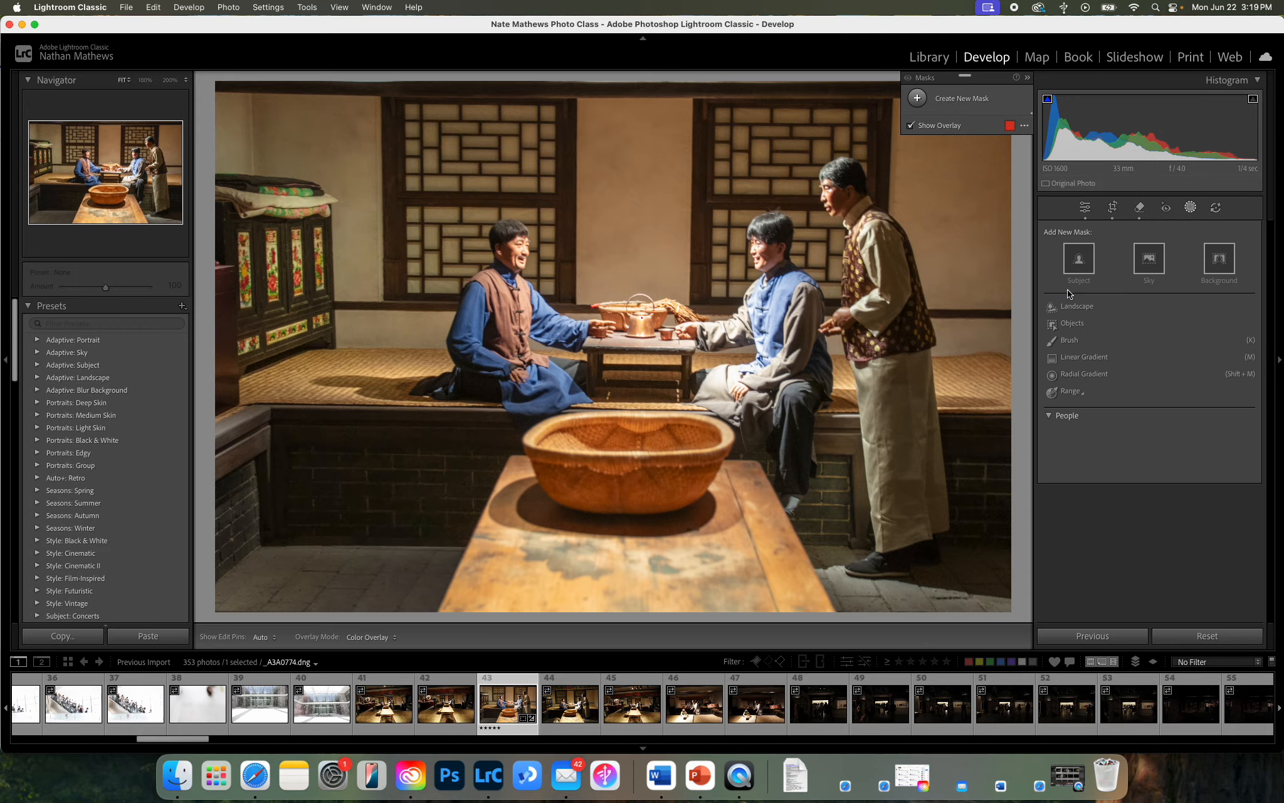
# Create a subject mask of the three men and set its exposure to 0.71.
pyautogui.click(1080, 258)
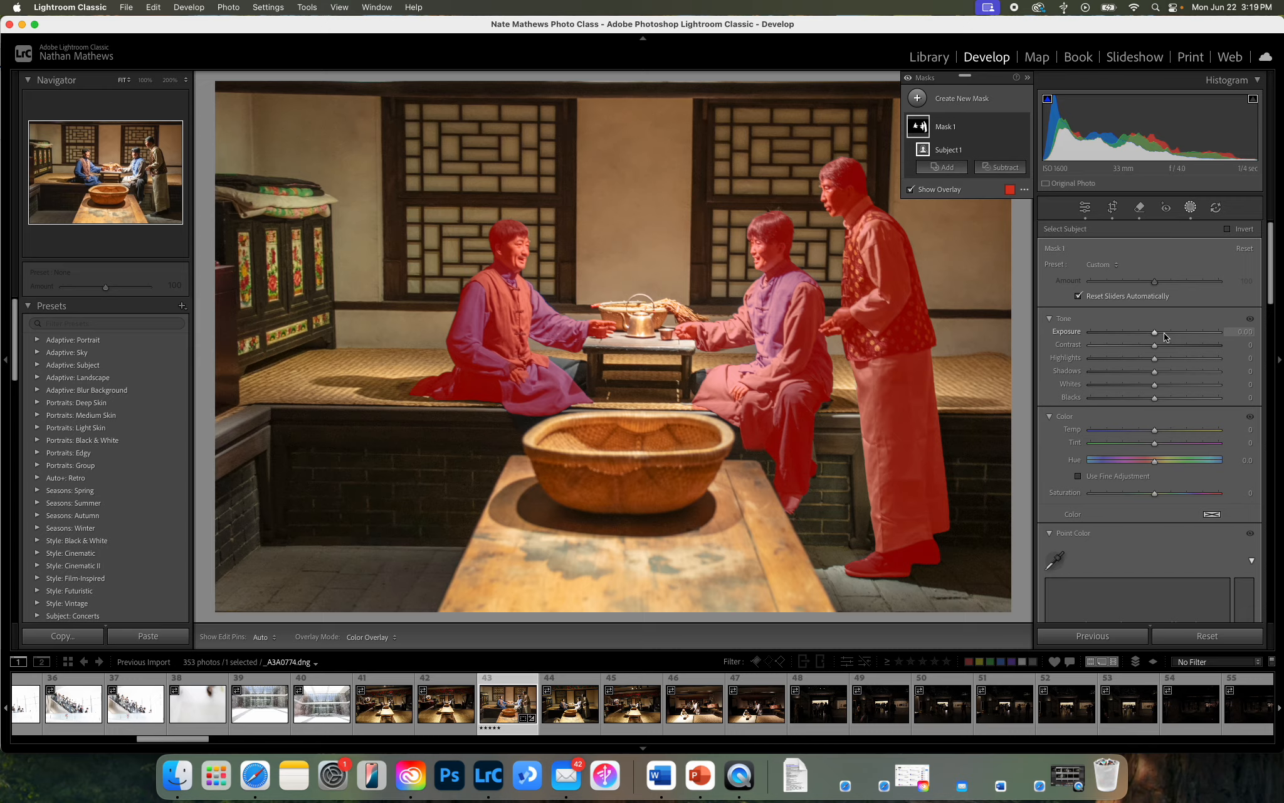
pyautogui.moveTo(1155, 335); pyautogui.dragTo(1165, 335)
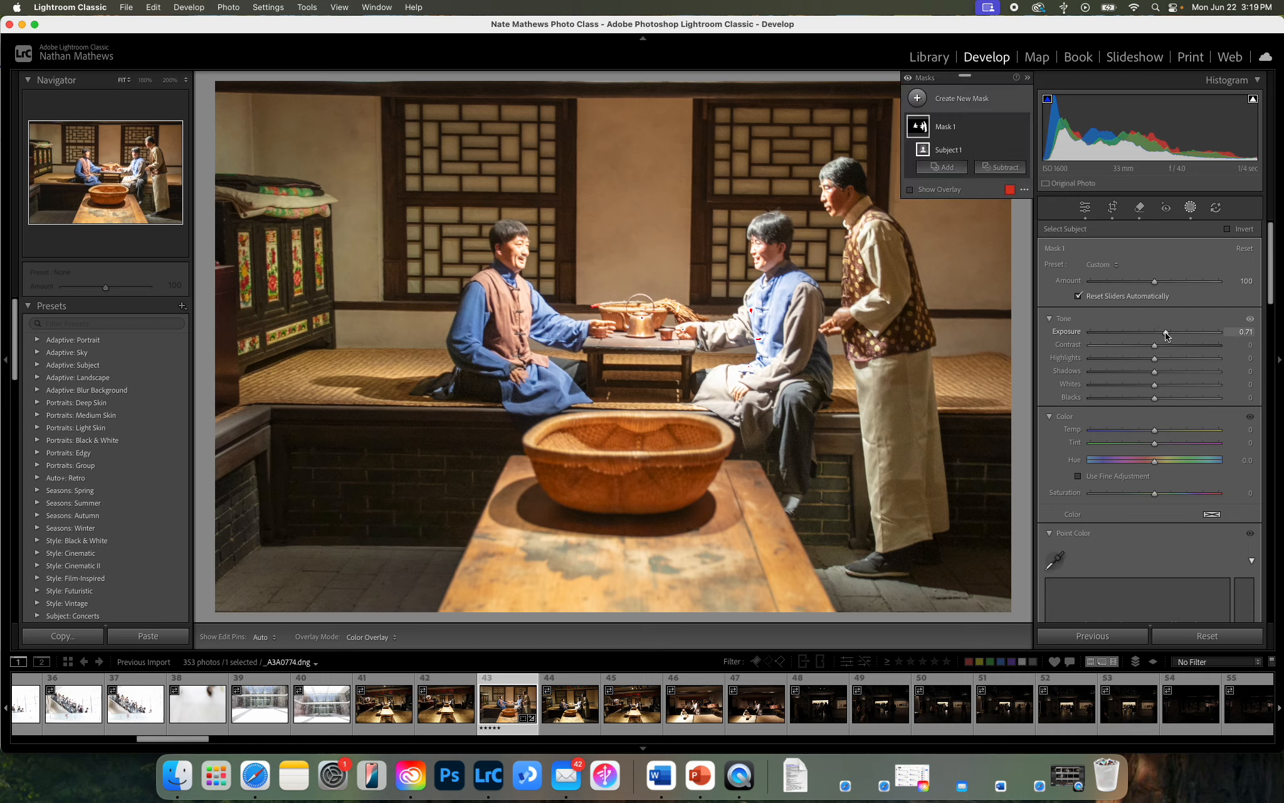
# Add a background mask and set its exposure to -0.44.
pyautogui.click(918, 100)
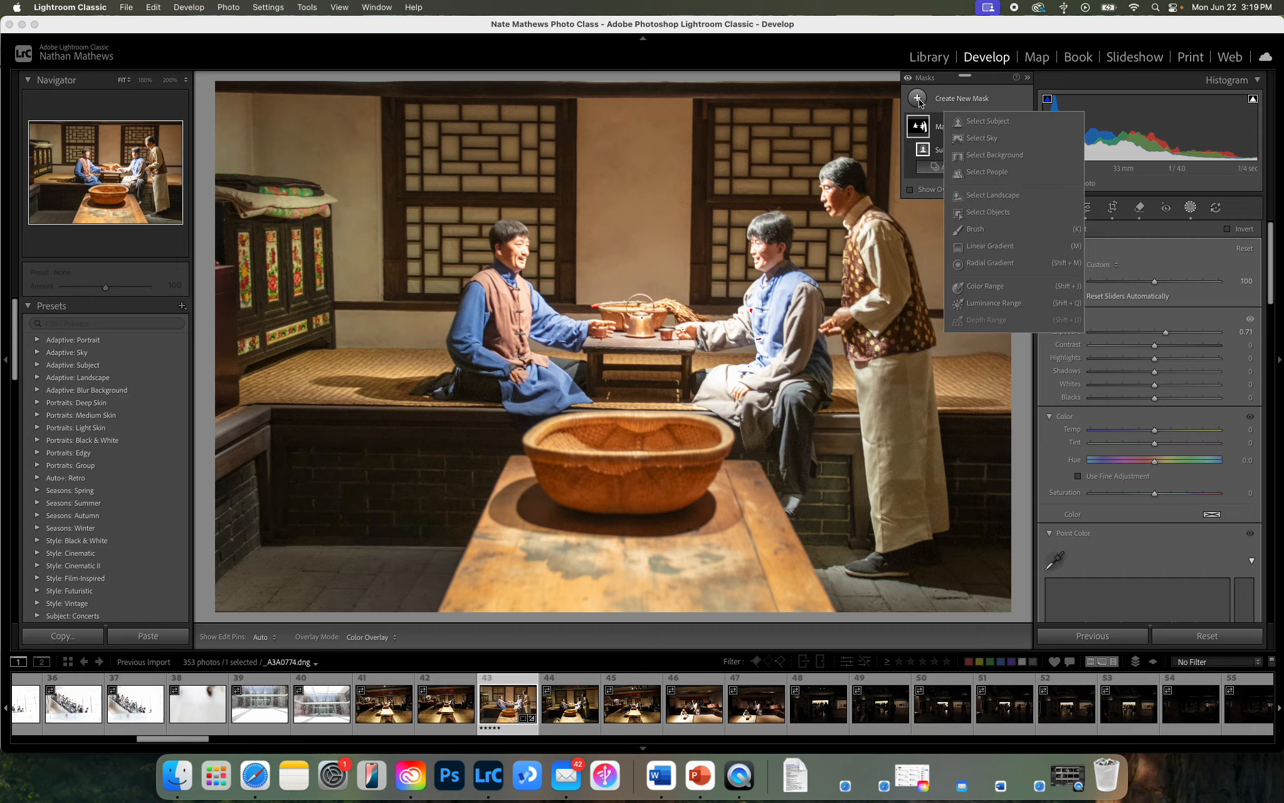
pyautogui.click(992, 157)
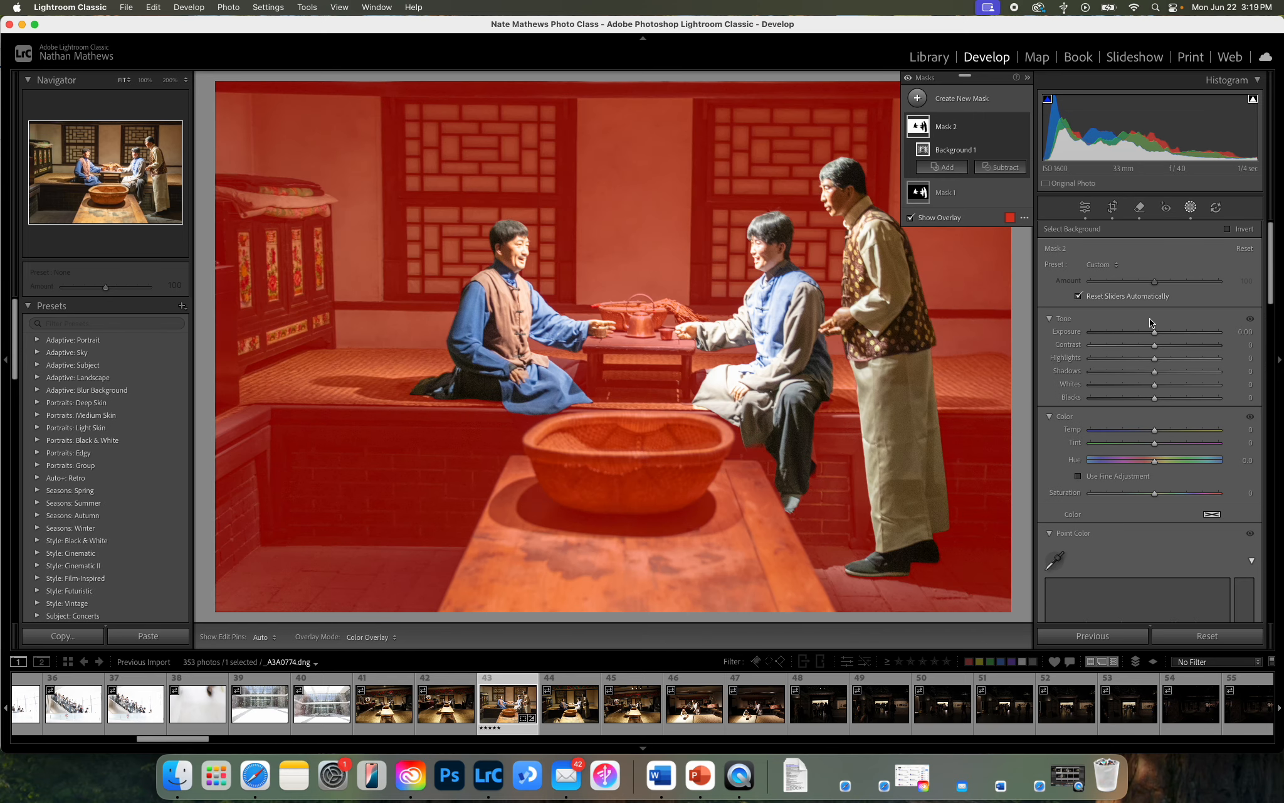
pyautogui.moveTo(1155, 338); pyautogui.dragTo(1148, 337)
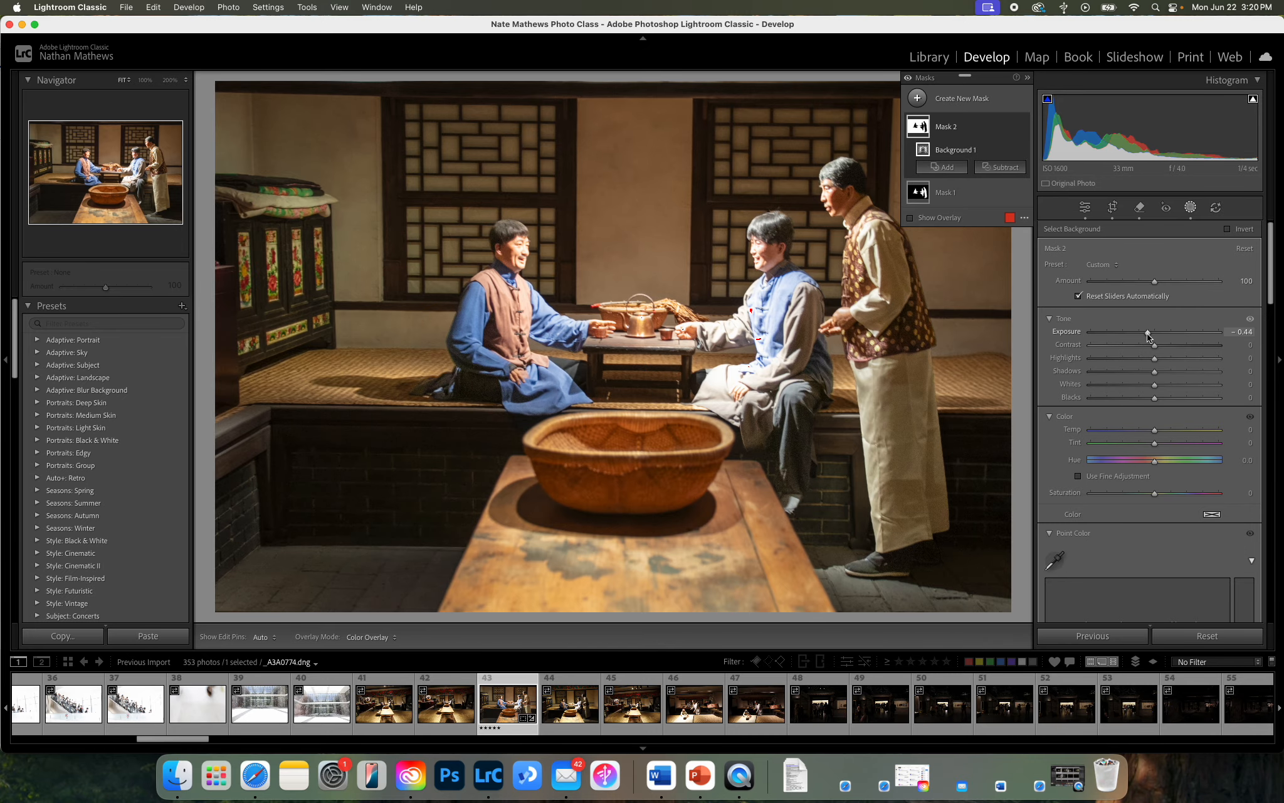
# Open photo _A3A0814.dng, the altar scene with kneeling statues, for editing.
pyautogui.click(916, 98)
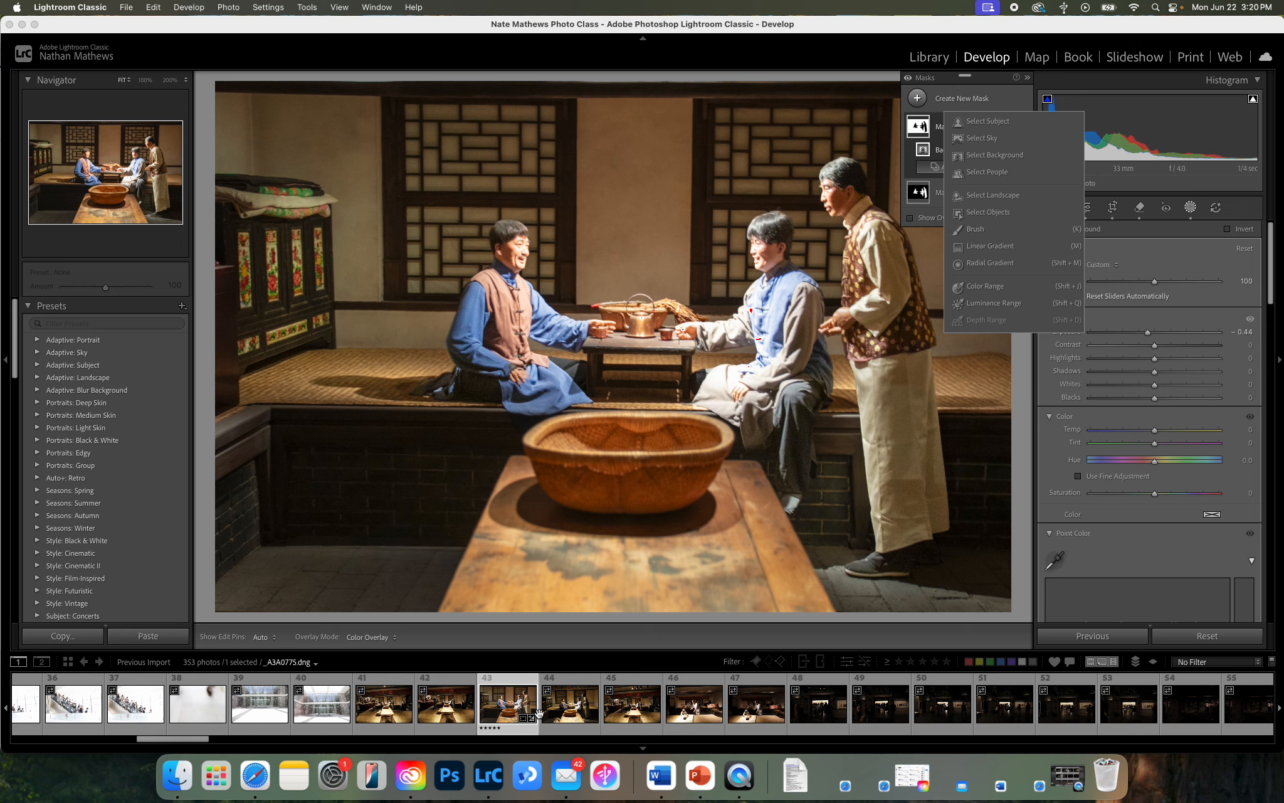
pyautogui.scroll(-5, 549, 709)
pyautogui.scroll(-10, 550, 712)
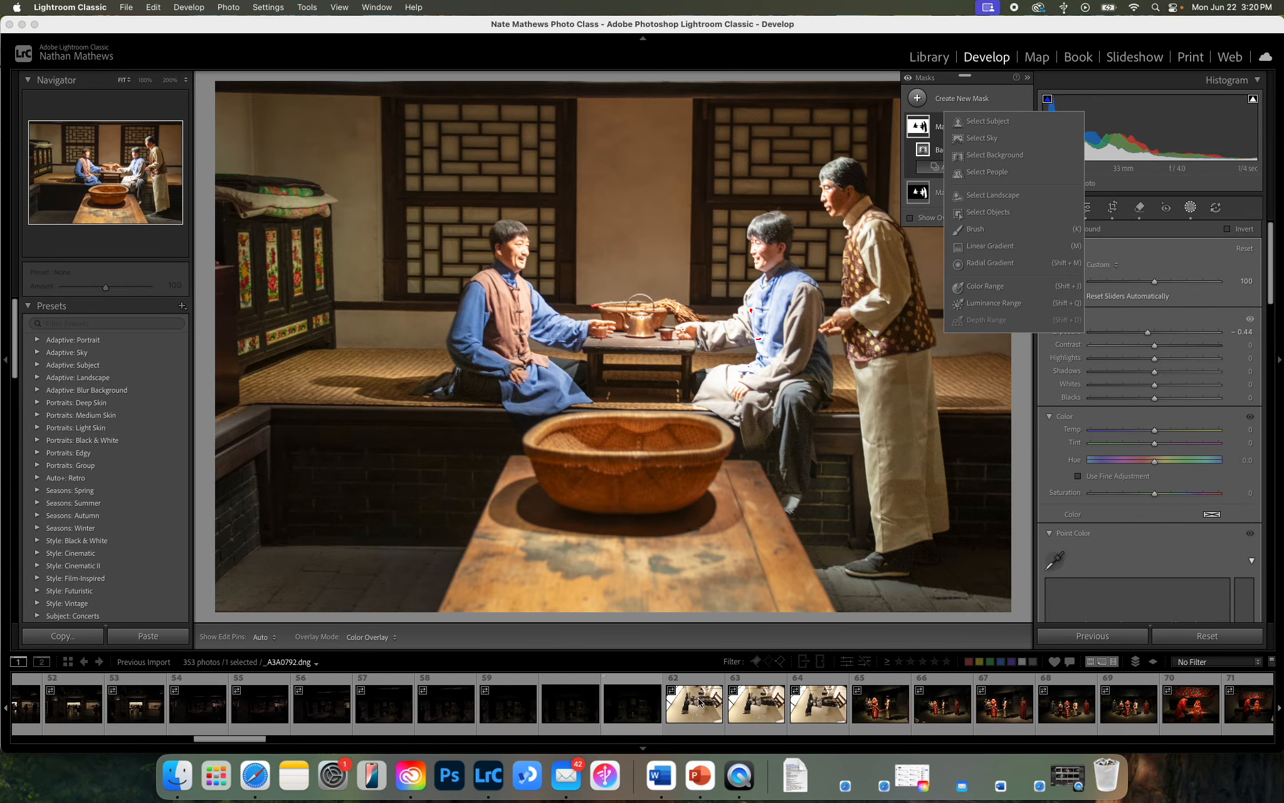
pyautogui.scroll(-4, 782, 715)
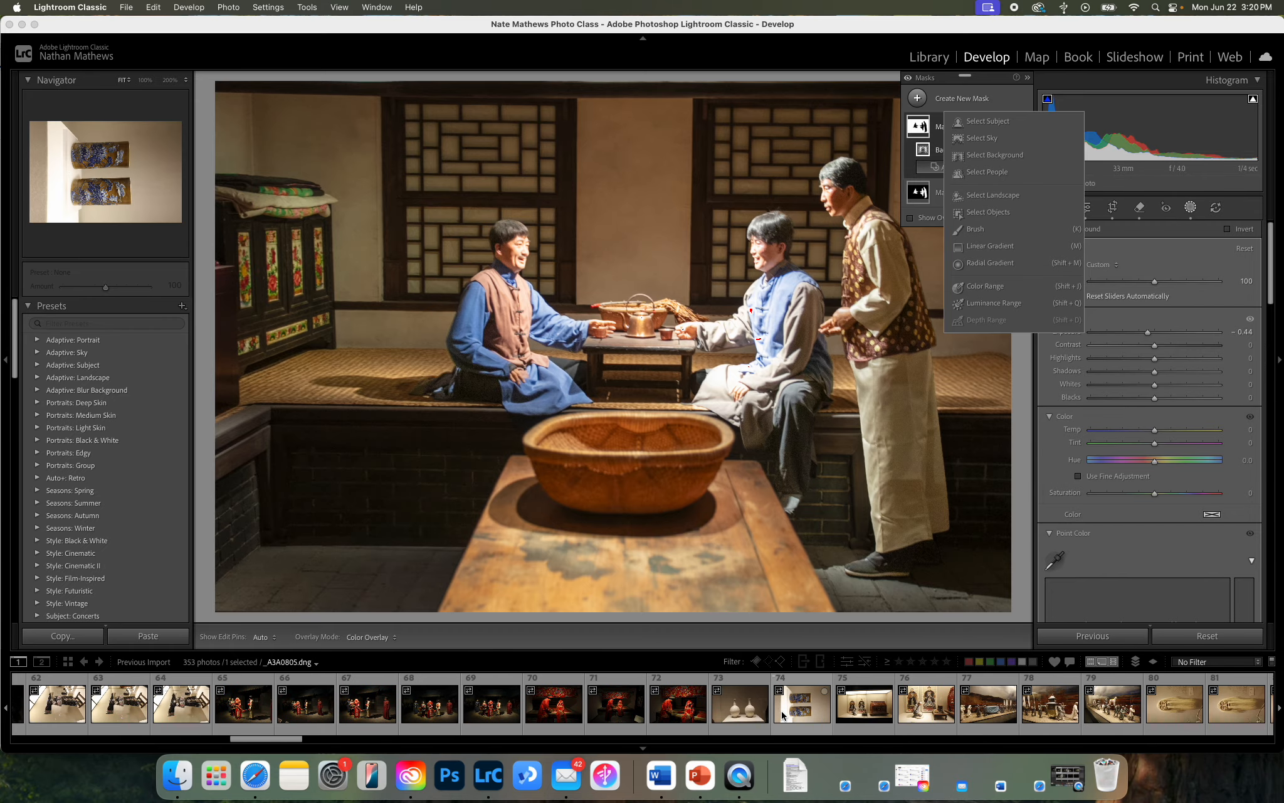
pyautogui.scroll(-10, 783, 715)
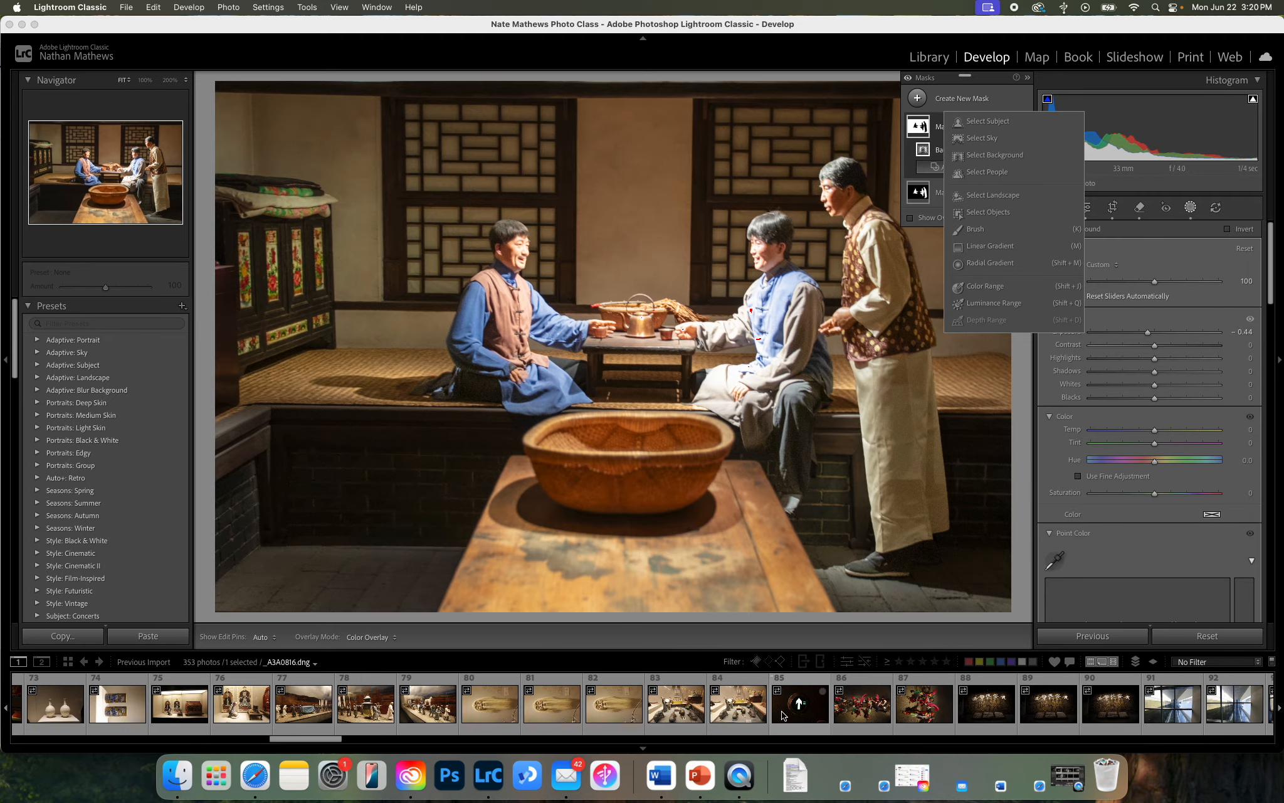
pyautogui.click(690, 712)
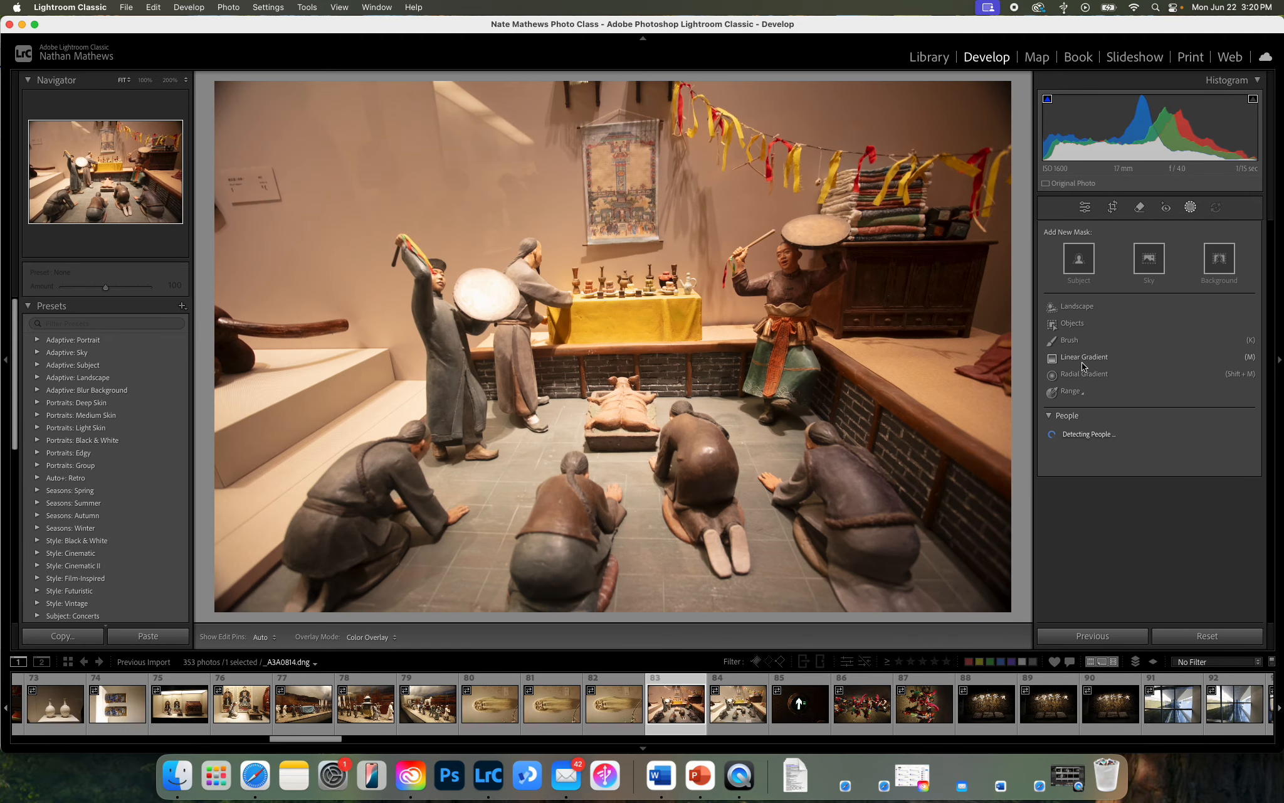
# Add a linear gradient mask fading in from the photo's right edge to the altar table and set its exposure to 0.88.
pyautogui.click(1083, 359)
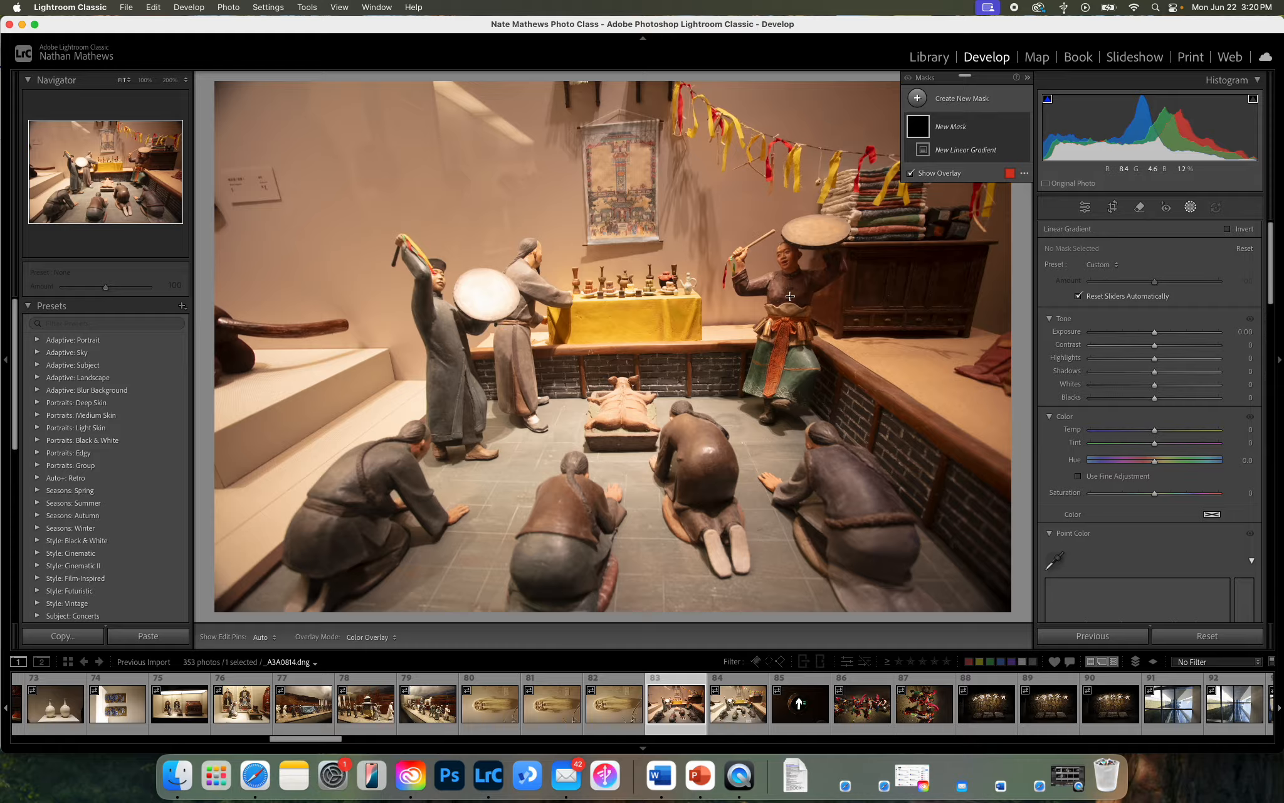
pyautogui.moveTo(919, 315); pyautogui.dragTo(672, 319)
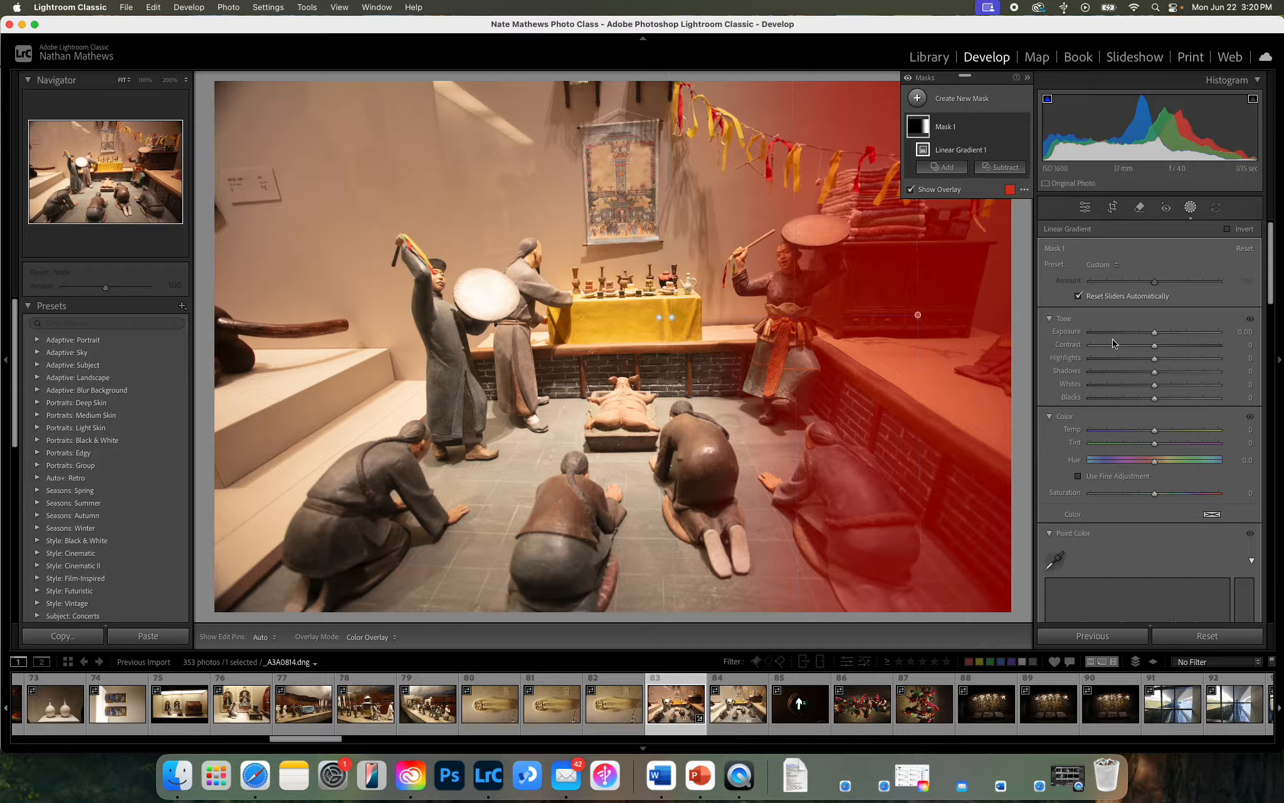
pyautogui.moveTo(1155, 335); pyautogui.dragTo(1170, 333)
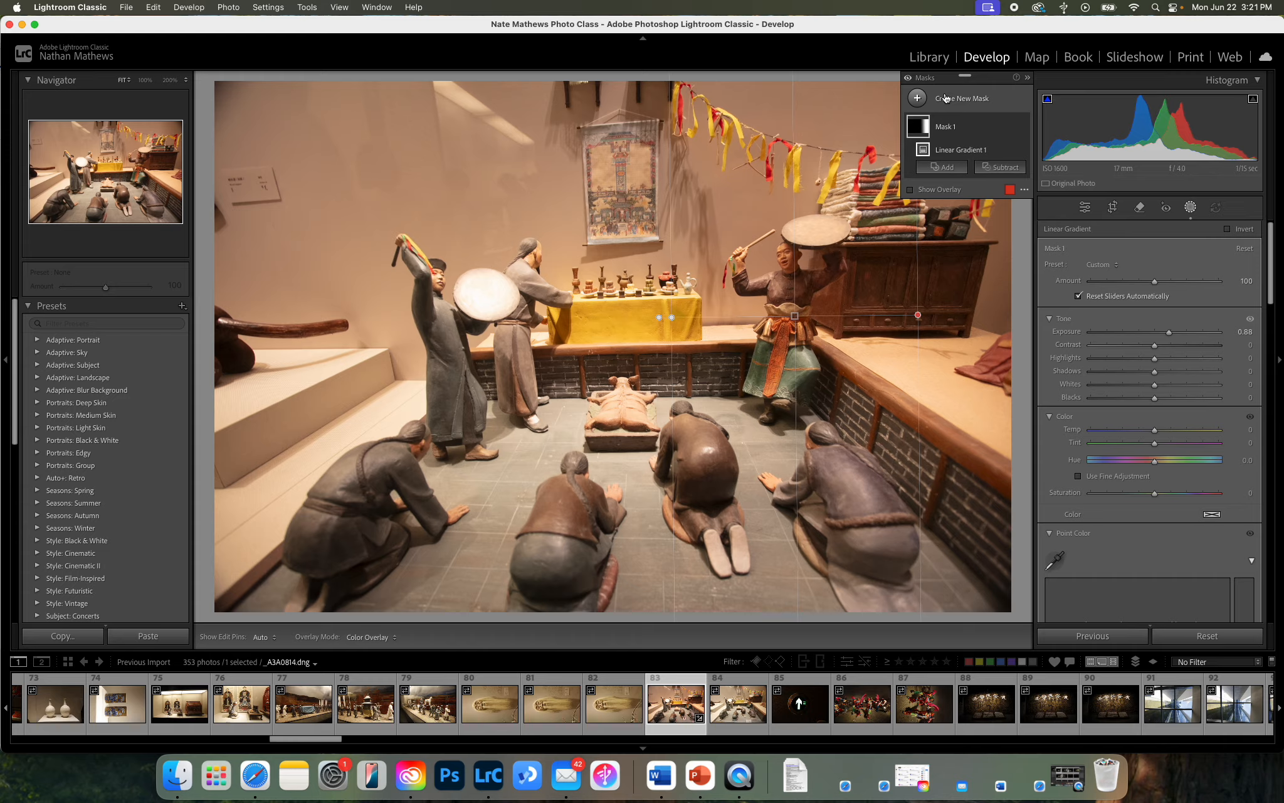
# Add a large radial gradient mask centred just below the yellow altar table, invert it and set its exposure to -0.74.
pyautogui.click(918, 98)
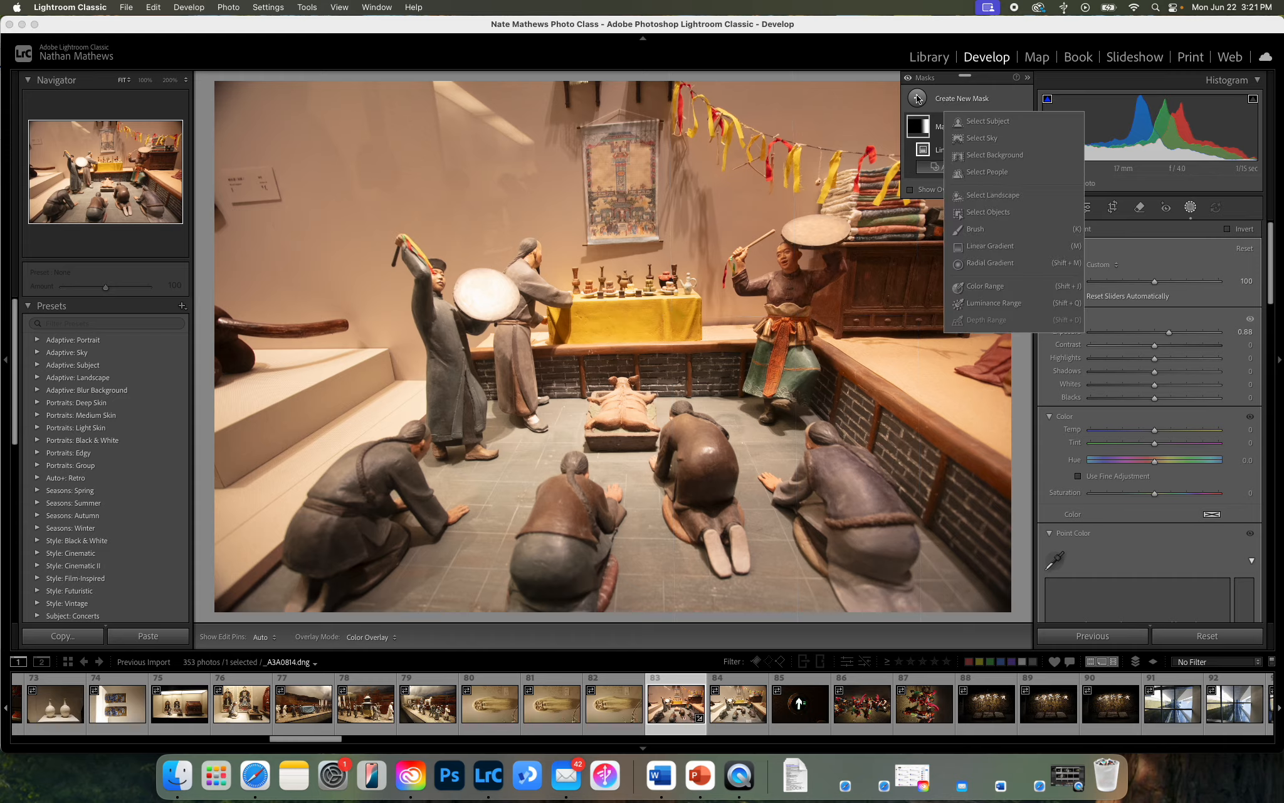
pyautogui.click(995, 264)
pyautogui.moveTo(613, 332); pyautogui.dragTo(258, 126)
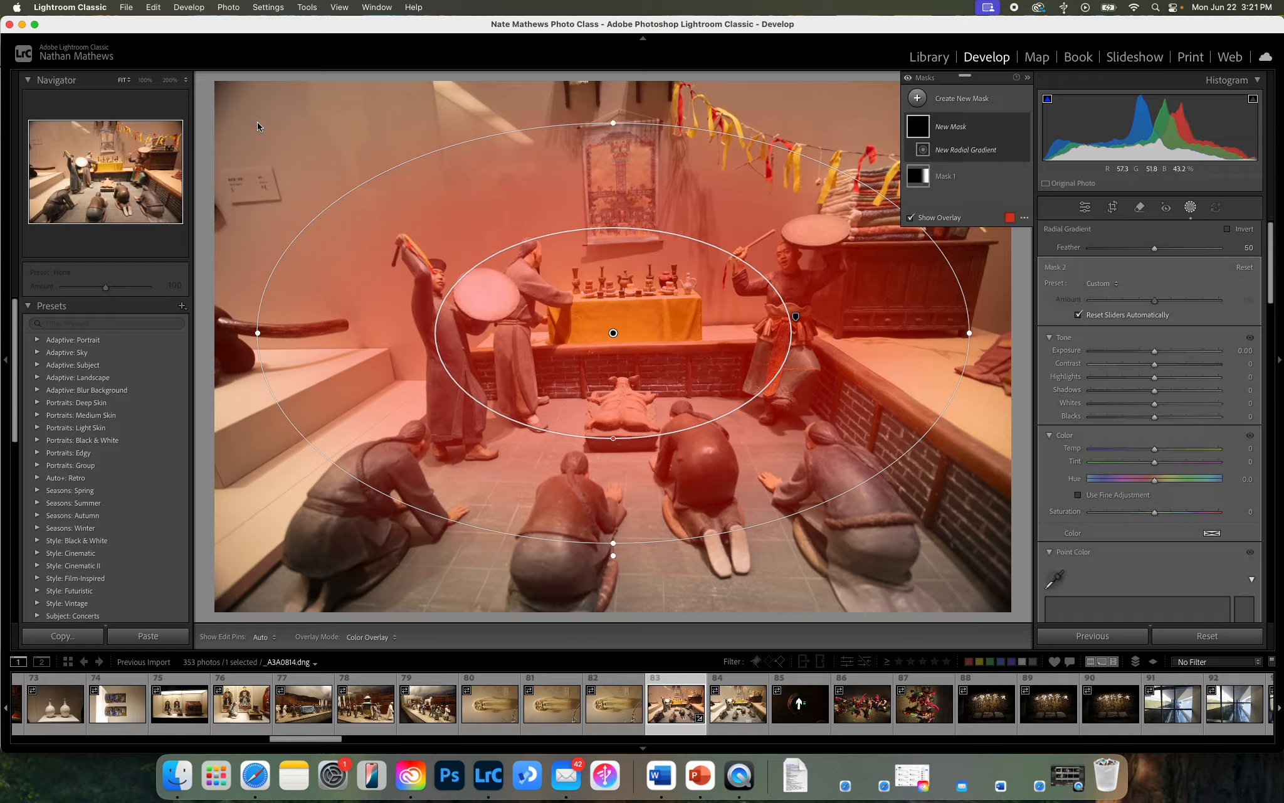
pyautogui.moveTo(1156, 353)
pyautogui.mouseDown()
pyautogui.moveTo(1170, 353)
pyautogui.moveTo(1152, 350)
pyautogui.mouseUp()
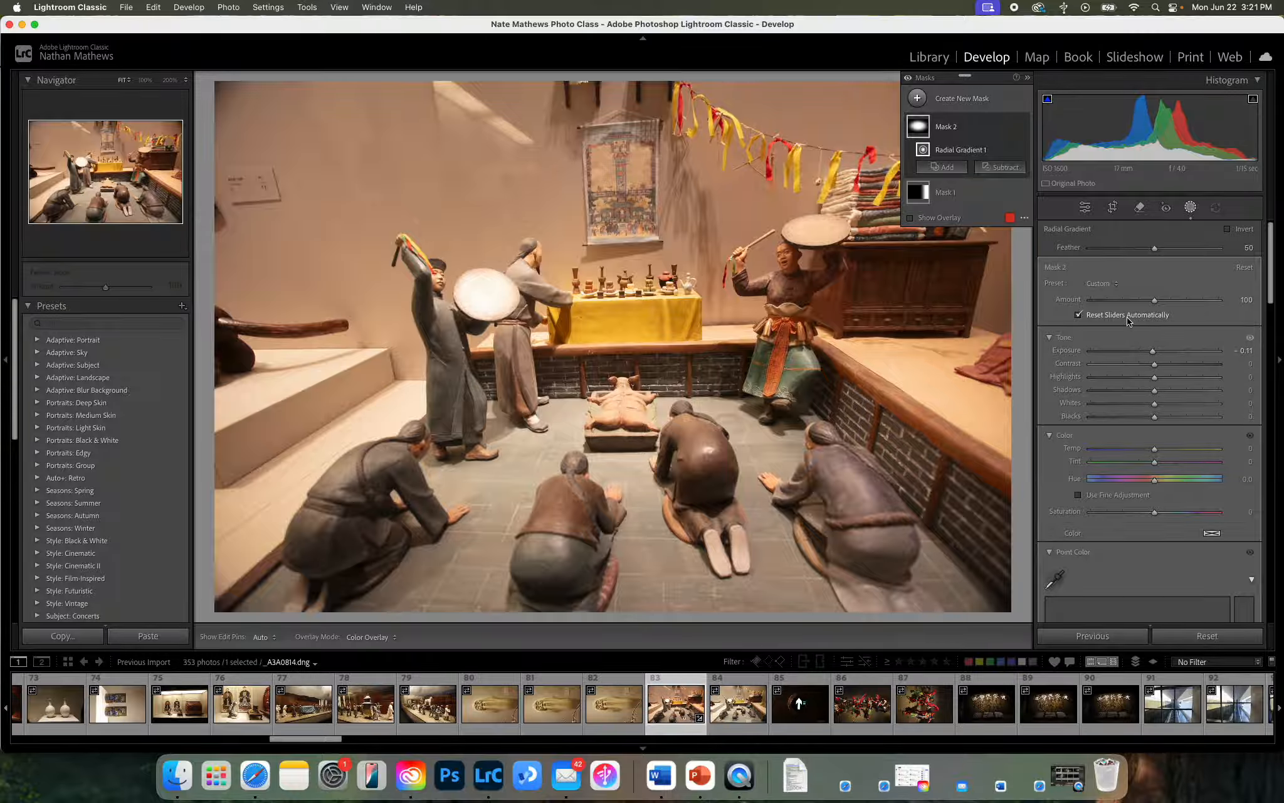
pyautogui.click(1227, 229)
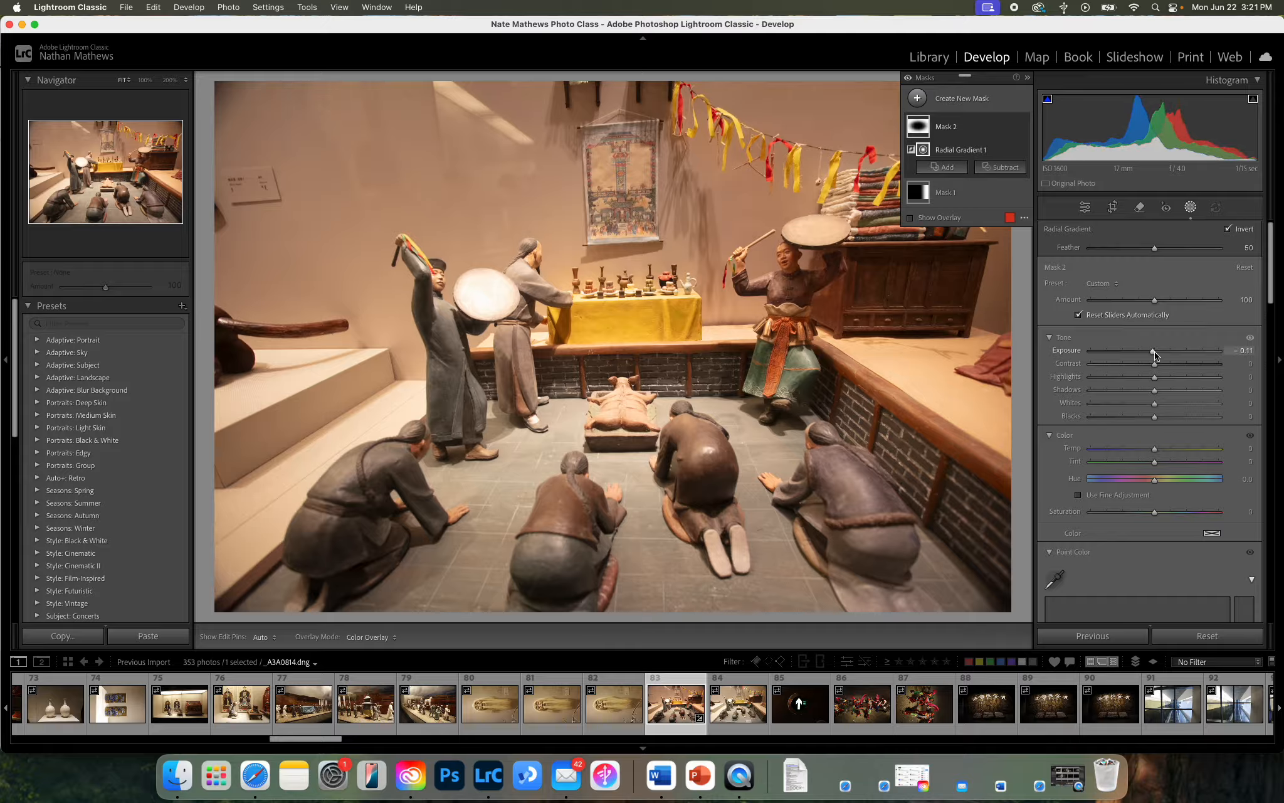
pyautogui.moveTo(1153, 351)
pyautogui.mouseDown()
pyautogui.moveTo(1129, 353)
pyautogui.moveTo(1177, 353)
pyautogui.moveTo(1143, 353)
pyautogui.mouseUp()
pyautogui.moveTo(918, 113)
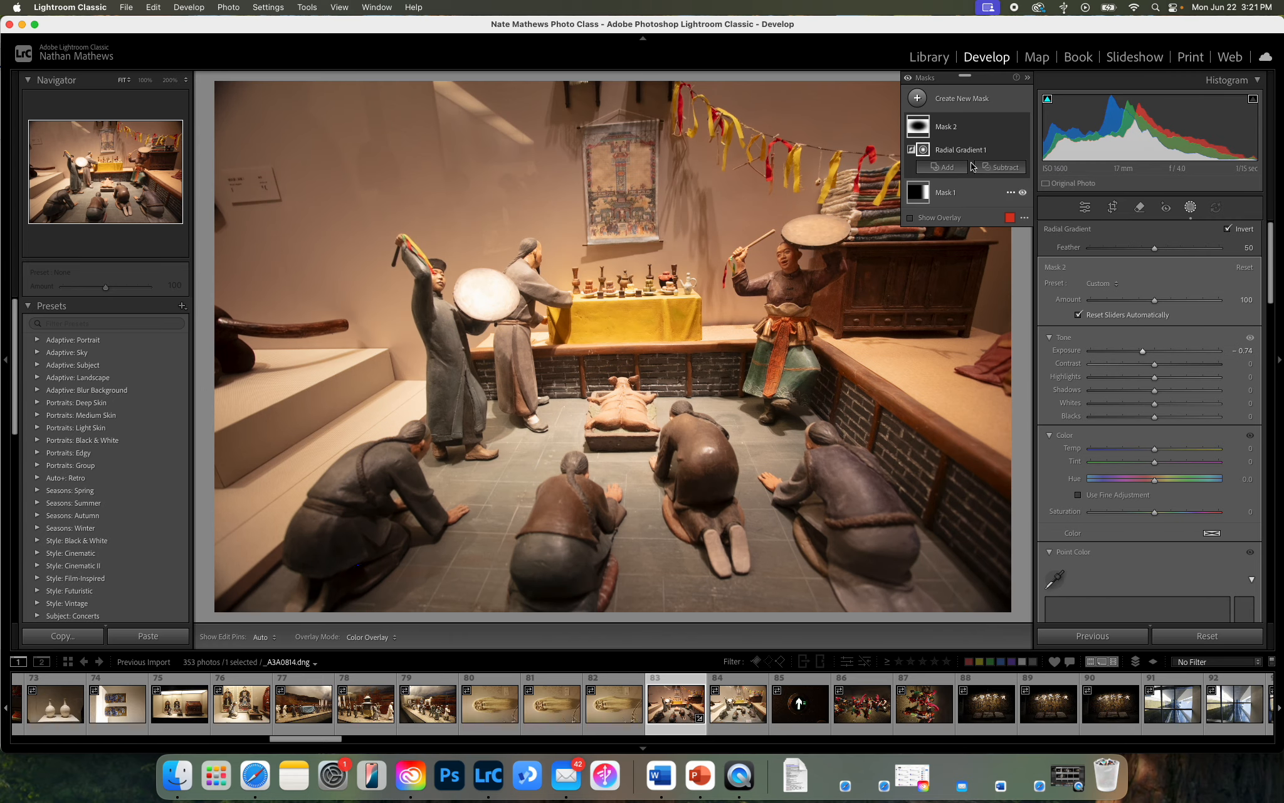
pyautogui.click(916, 100)
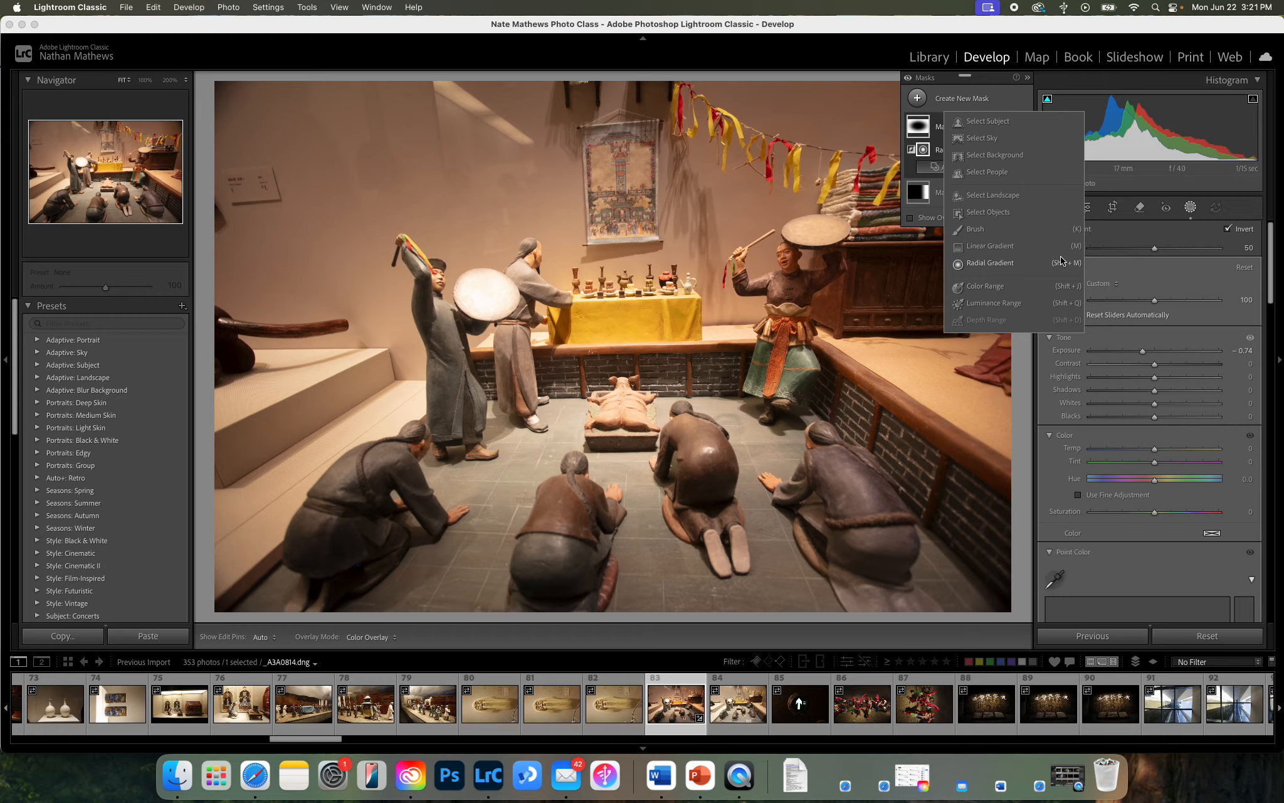
pyautogui.click(1153, 268)
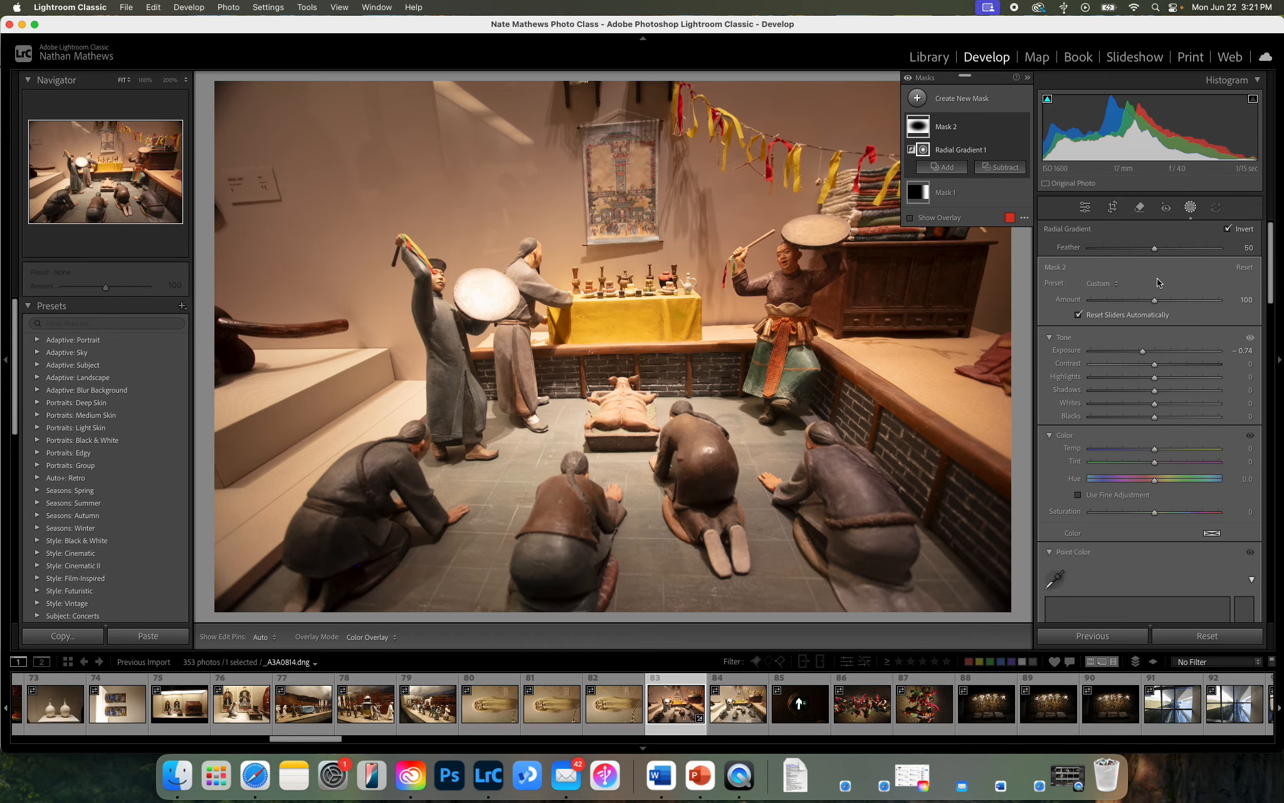